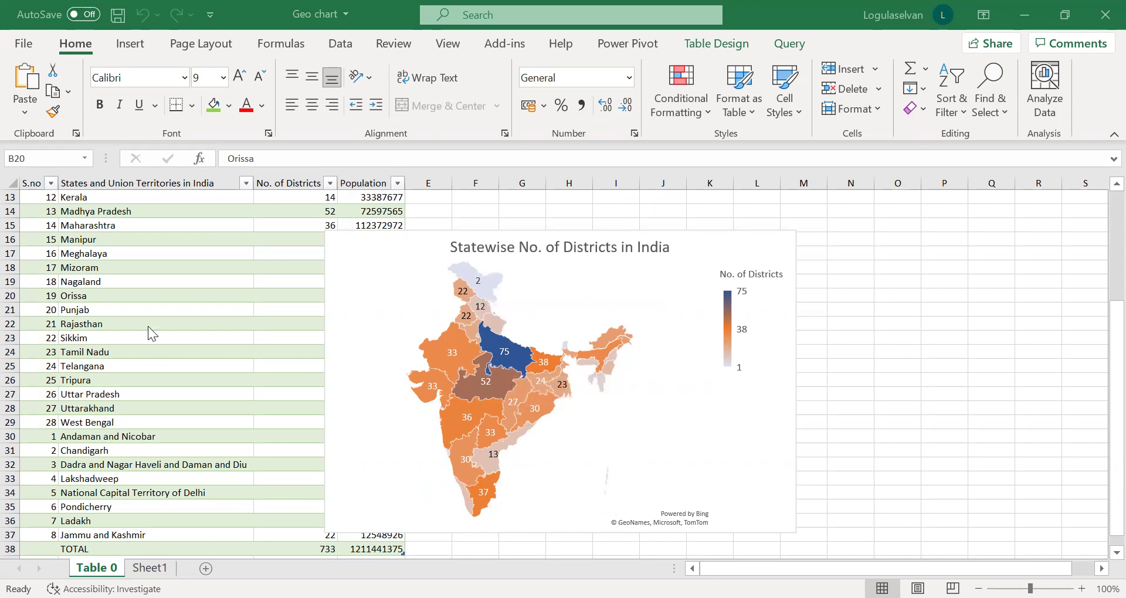
Review the state-wise list of districts and populations on the Maps of India web page.
{"action": "key", "text": "Escape"}
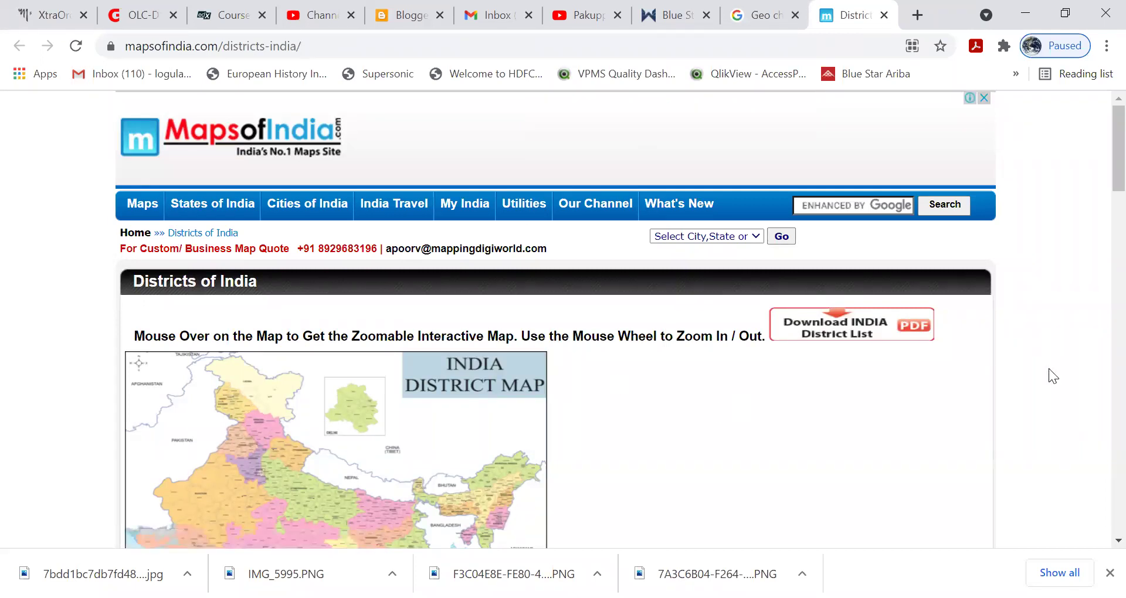
{"action": "scroll", "coordinate": [1048, 368], "scroll_direction": "down", "scroll_amount": 12}
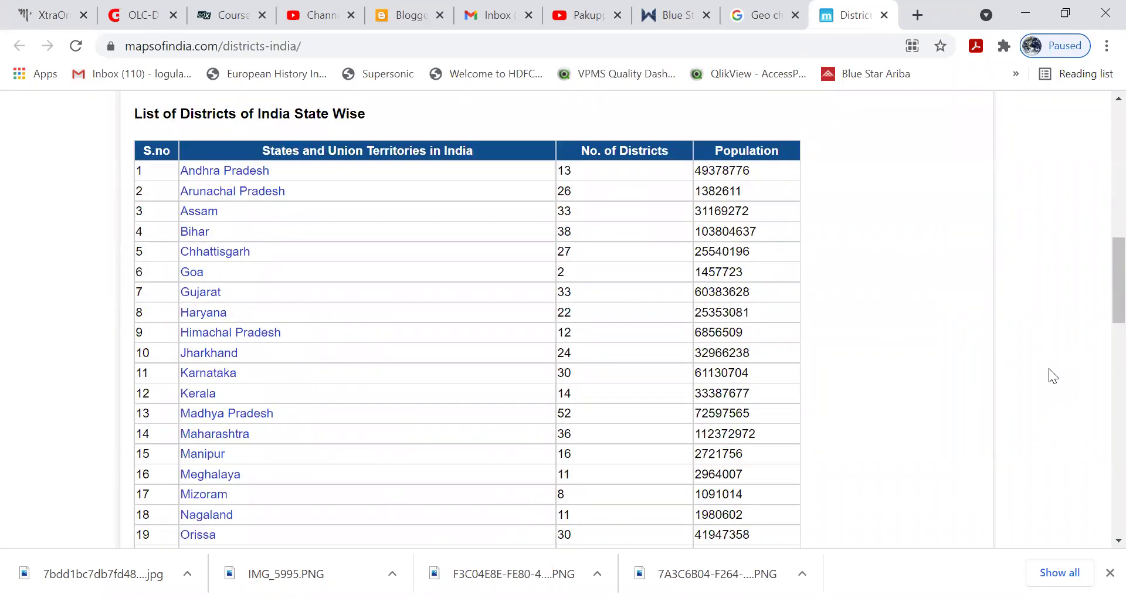
{"action": "scroll", "coordinate": [1049, 369], "scroll_direction": "down", "scroll_amount": 2}
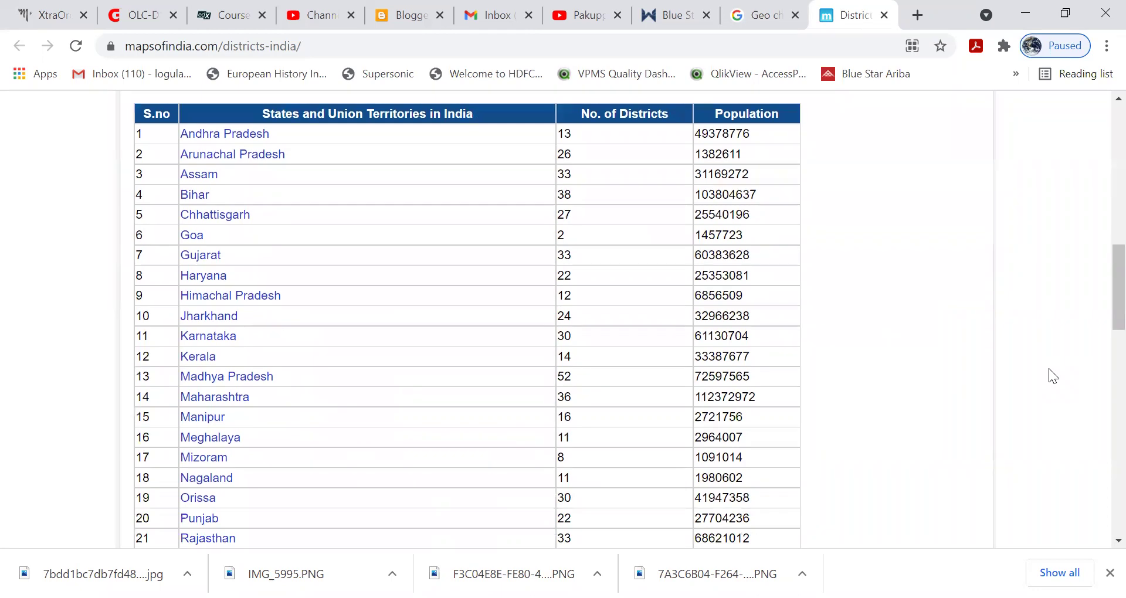
{"action": "scroll", "coordinate": [1049, 370], "scroll_direction": "down", "scroll_amount": 3}
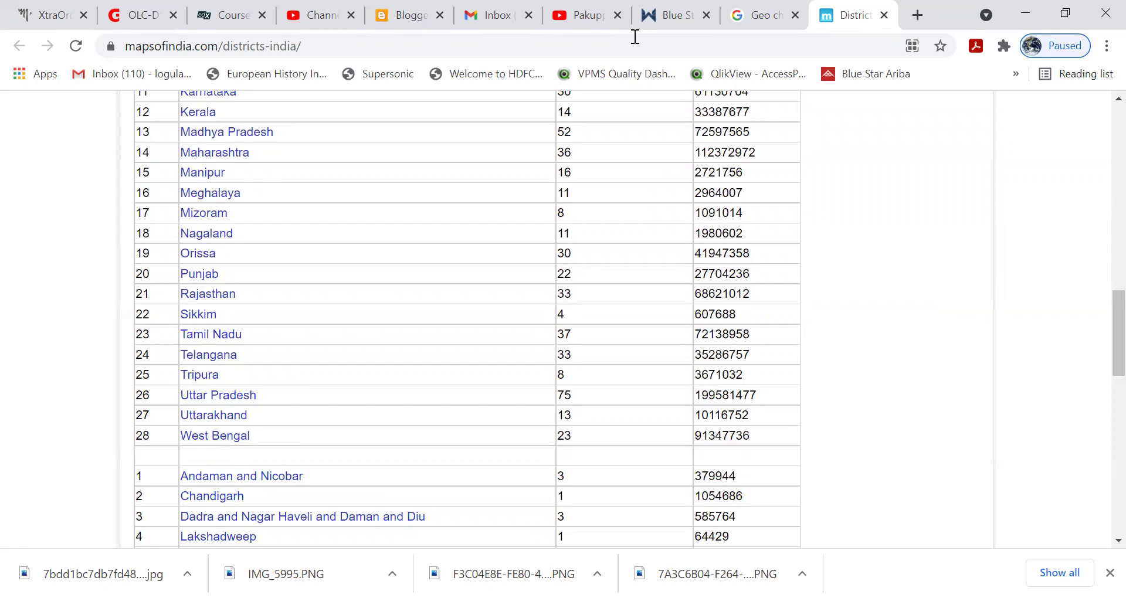
Switch to the Excel workbook and examine the district values of individual states on the finished India map chart.
{"action": "key", "text": "alt+Tab"}
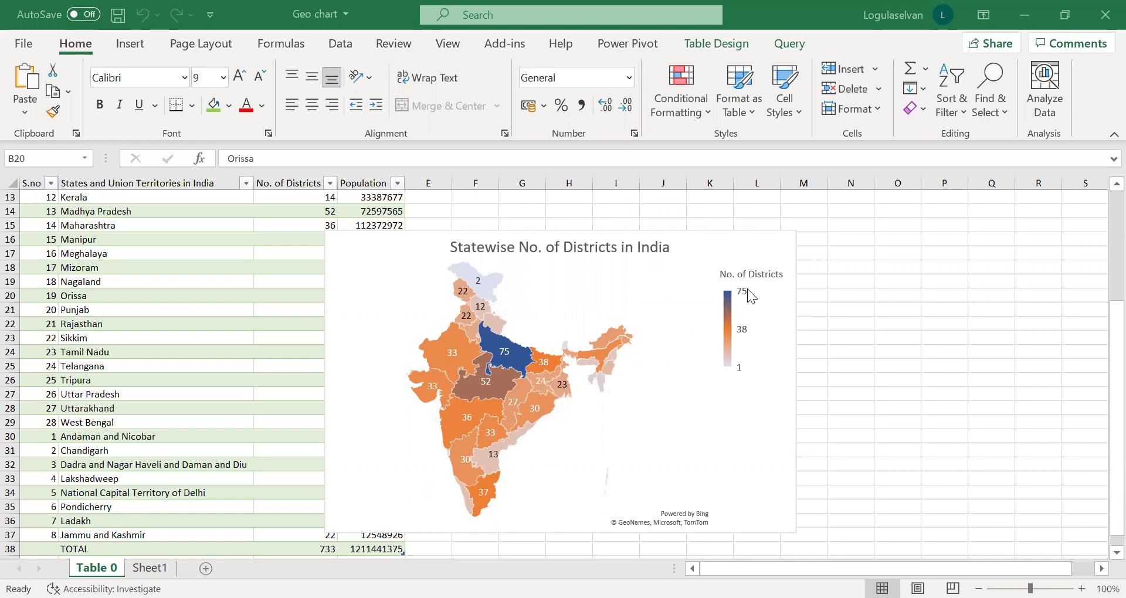
{"action": "mouse_move", "coordinate": [509, 358]}
{"action": "mouse_move", "coordinate": [465, 422]}
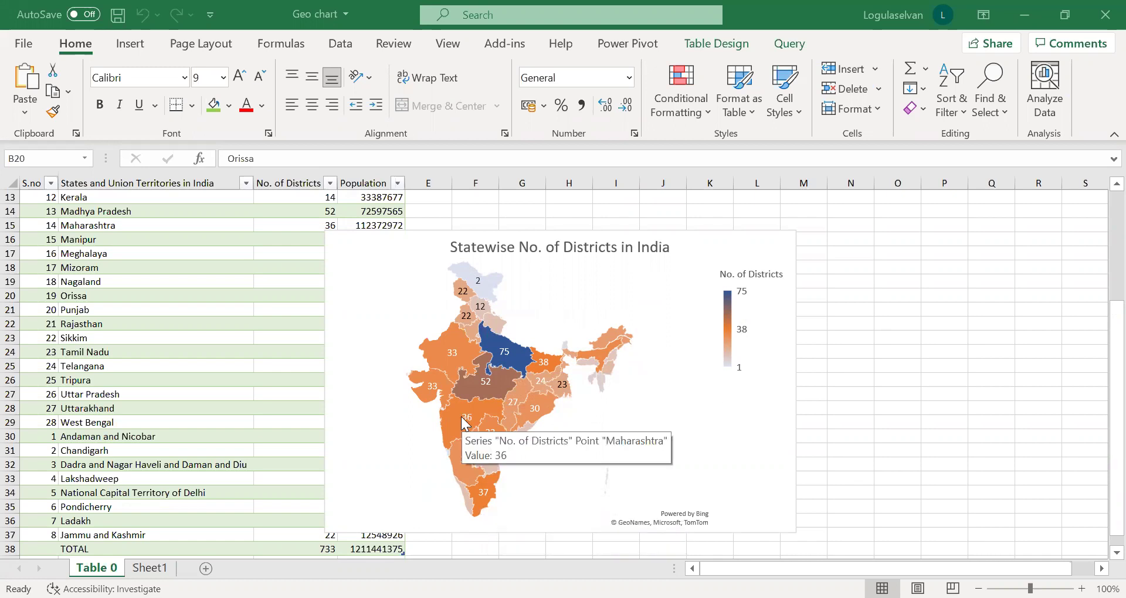
{"action": "mouse_move", "coordinate": [489, 387]}
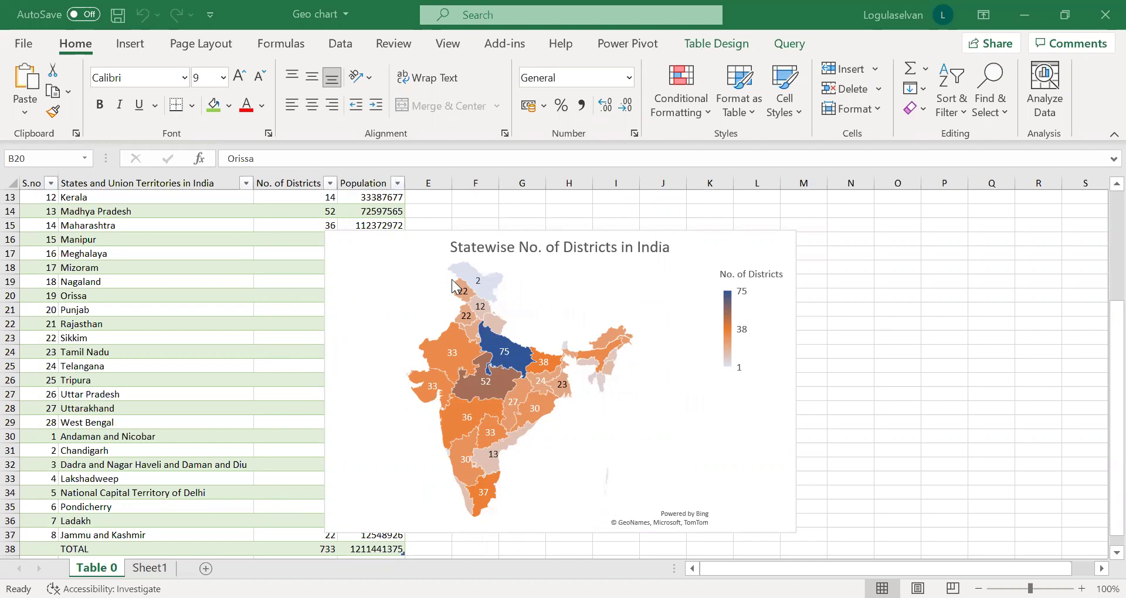
{"action": "mouse_move", "coordinate": [472, 294]}
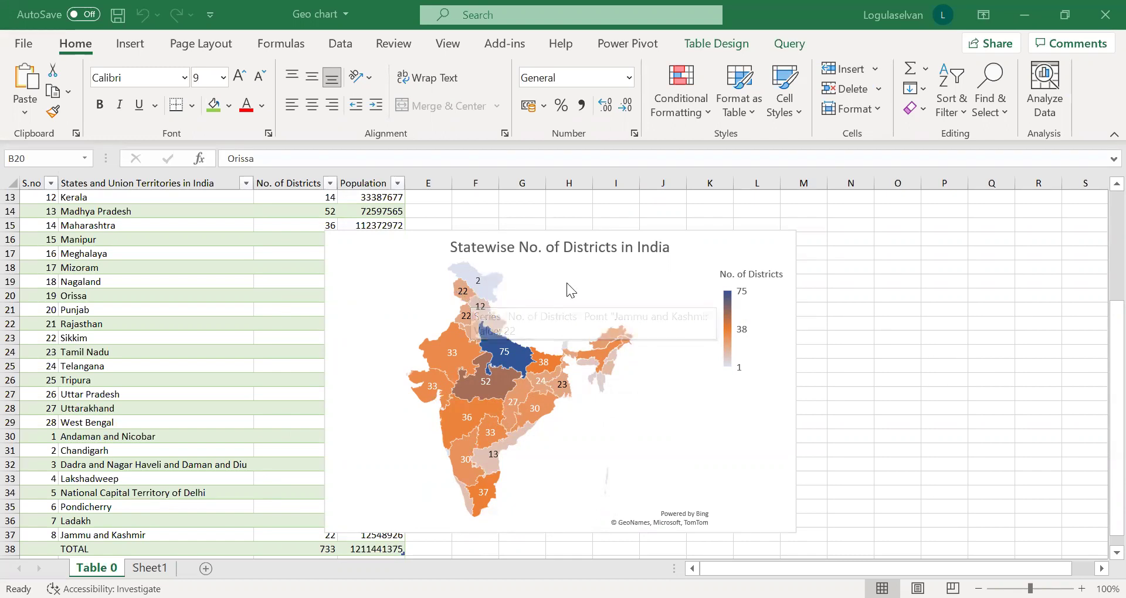
{"action": "mouse_move", "coordinate": [447, 365]}
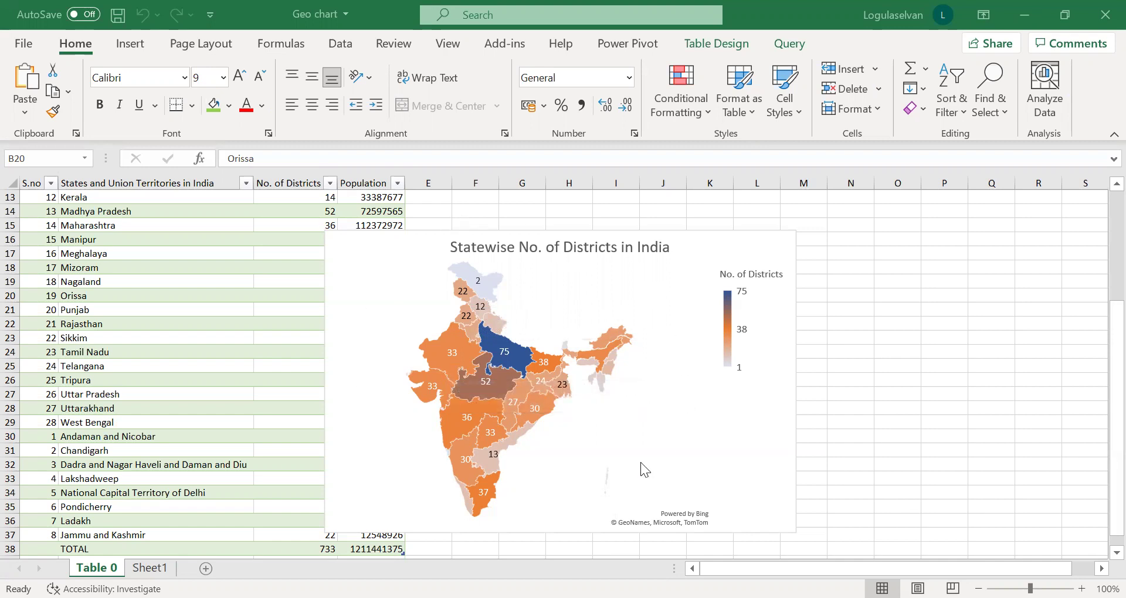
{"action": "mouse_move", "coordinate": [543, 391]}
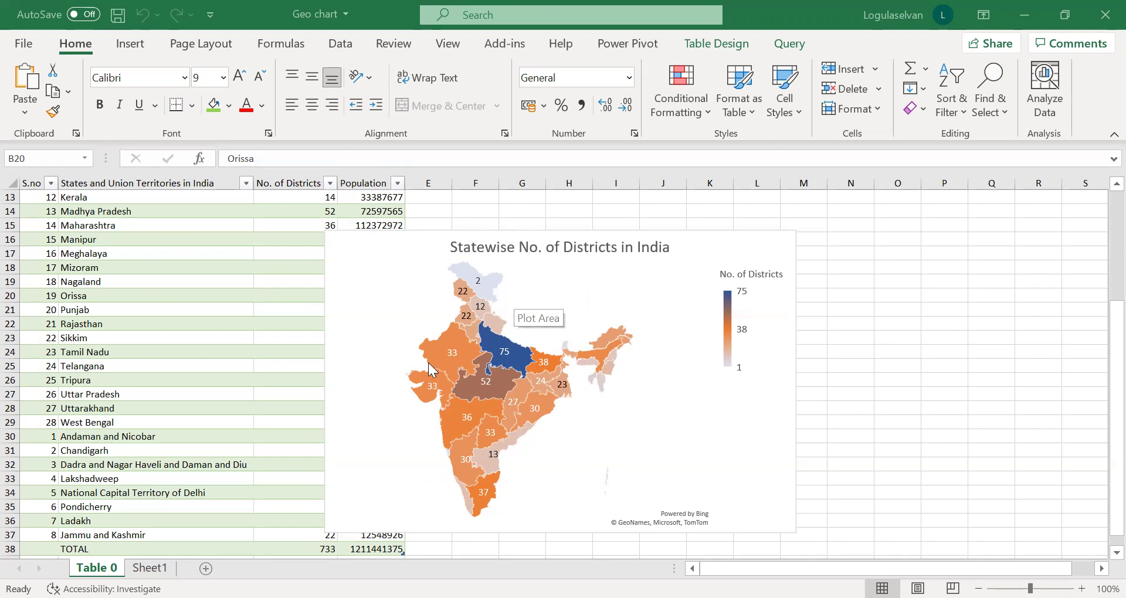
{"action": "left_click", "coordinate": [155, 296]}
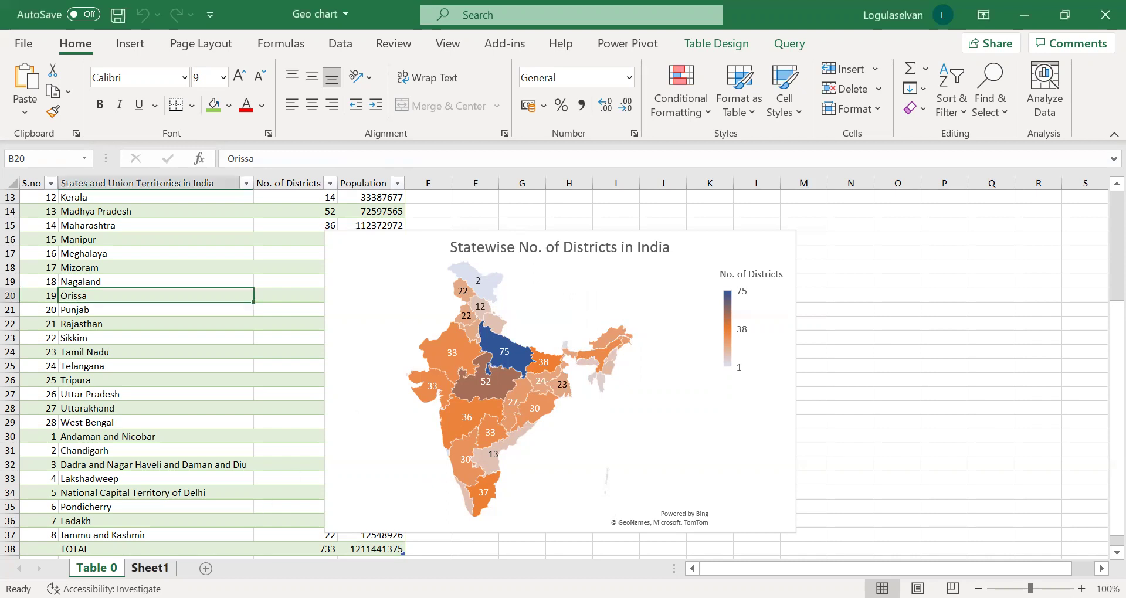
Go to Sheet1 and autofit the column of states and union territories to its contents.
{"action": "key", "text": "ctrl+Page_Down"}
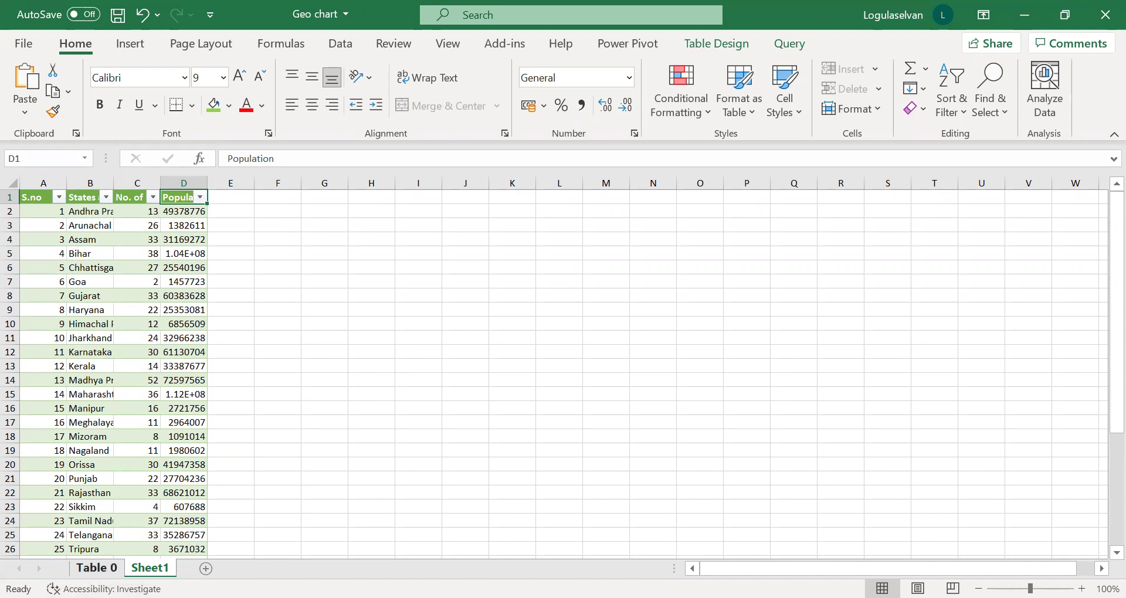
{"action": "left_click", "coordinate": [96, 568]}
{"action": "left_click", "coordinate": [150, 568]}
{"action": "left_click", "coordinate": [88, 192]}
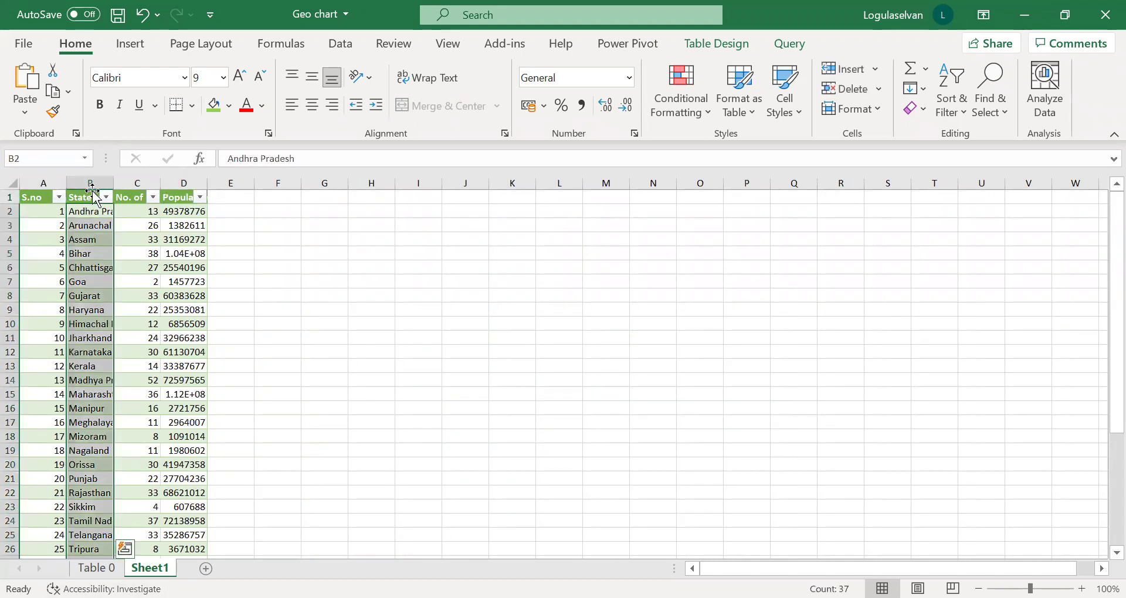
{"action": "double_click", "coordinate": [111, 178]}
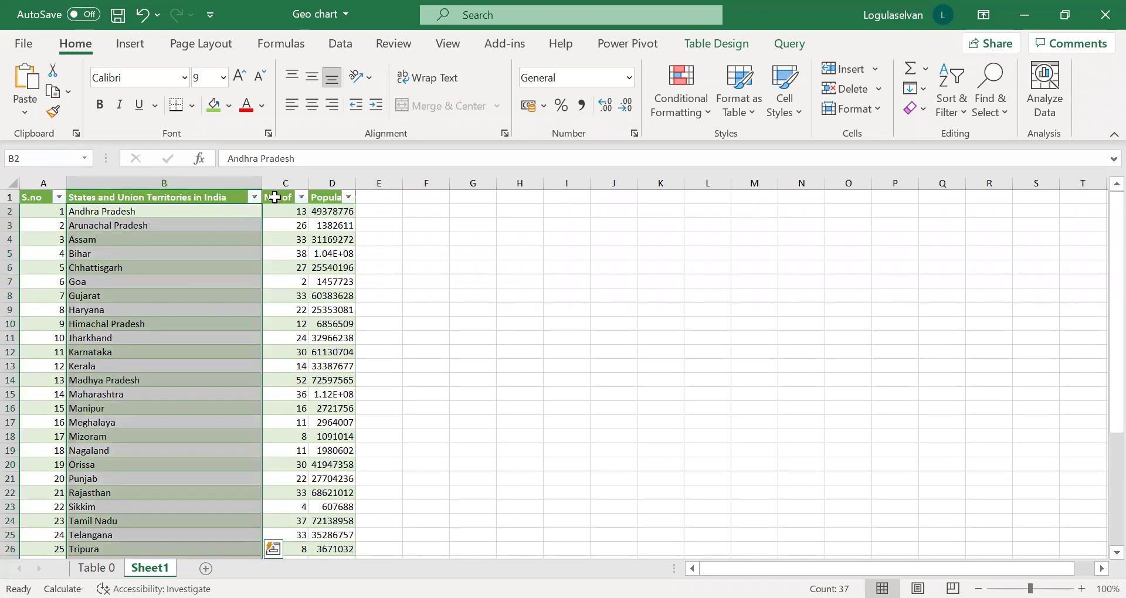
Insert a filled map chart from the states table on Sheet1, starting from the Population header cell.
{"action": "left_click", "coordinate": [282, 197]}
{"action": "left_click", "coordinate": [326, 196]}
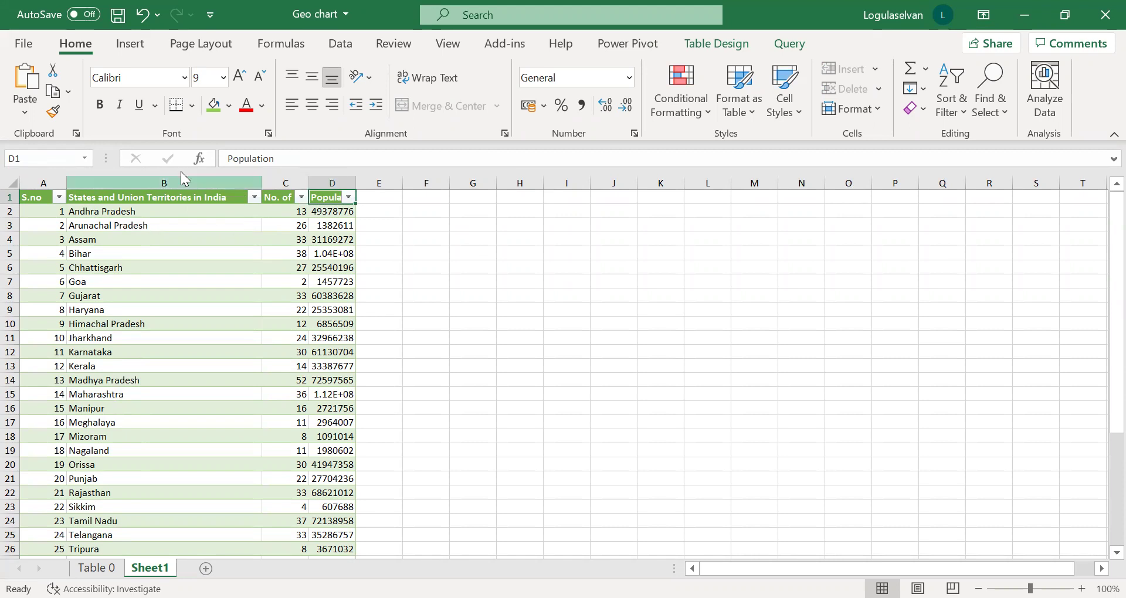
{"action": "left_click", "coordinate": [130, 43]}
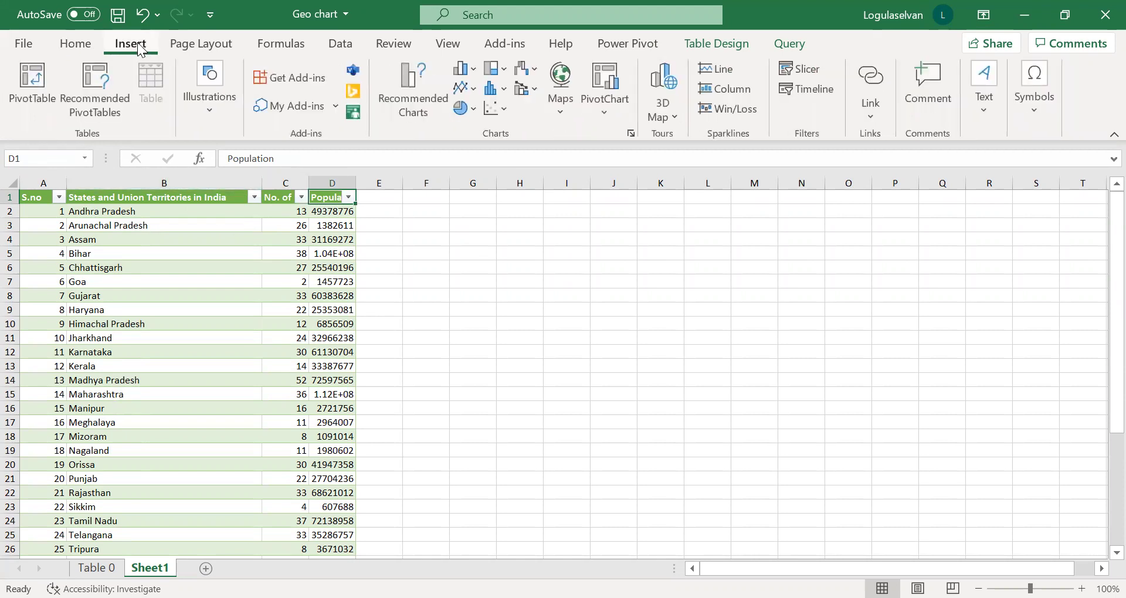
{"action": "left_click", "coordinate": [563, 96]}
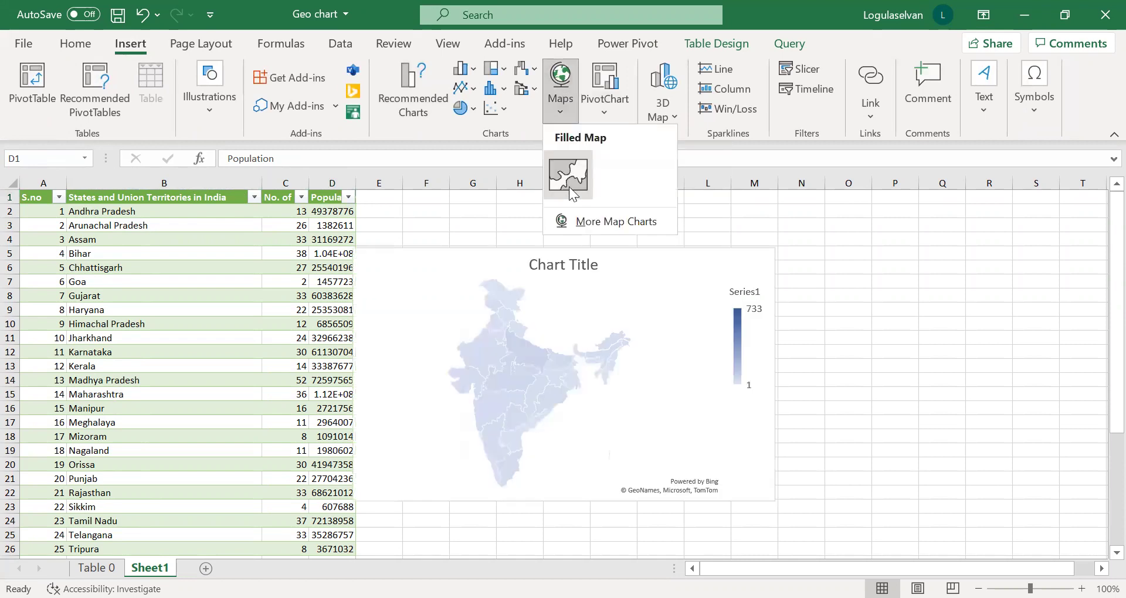
{"action": "left_click", "coordinate": [568, 189]}
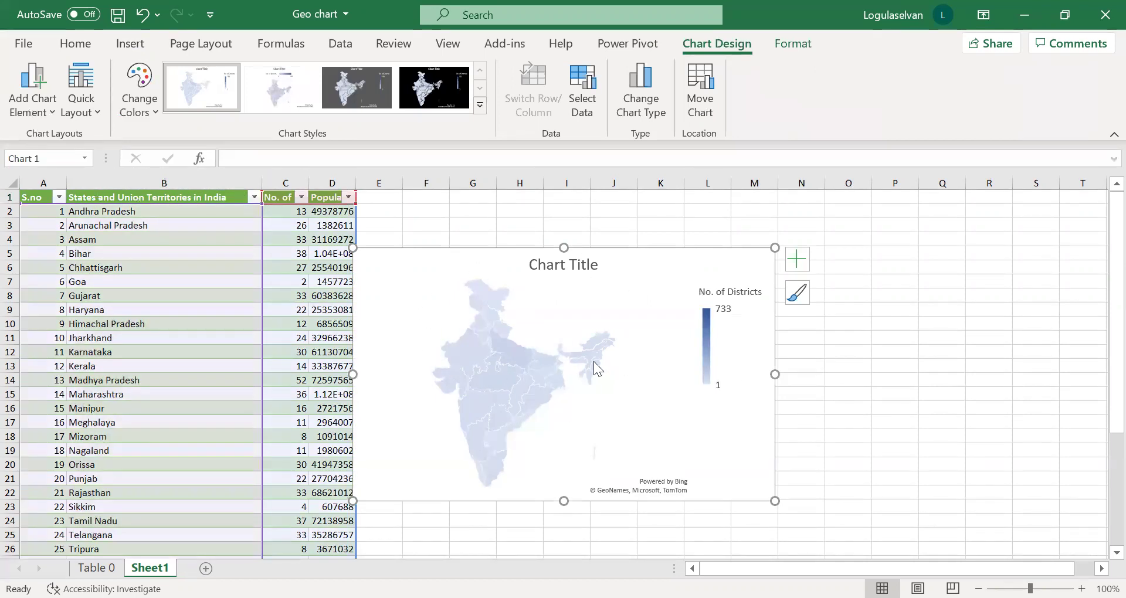
Set the map chart's data range to Sheet1 cells B1:B37 and D1:D37 so it plots population by state without the TOTAL row.
{"action": "mouse_move", "coordinate": [520, 356]}
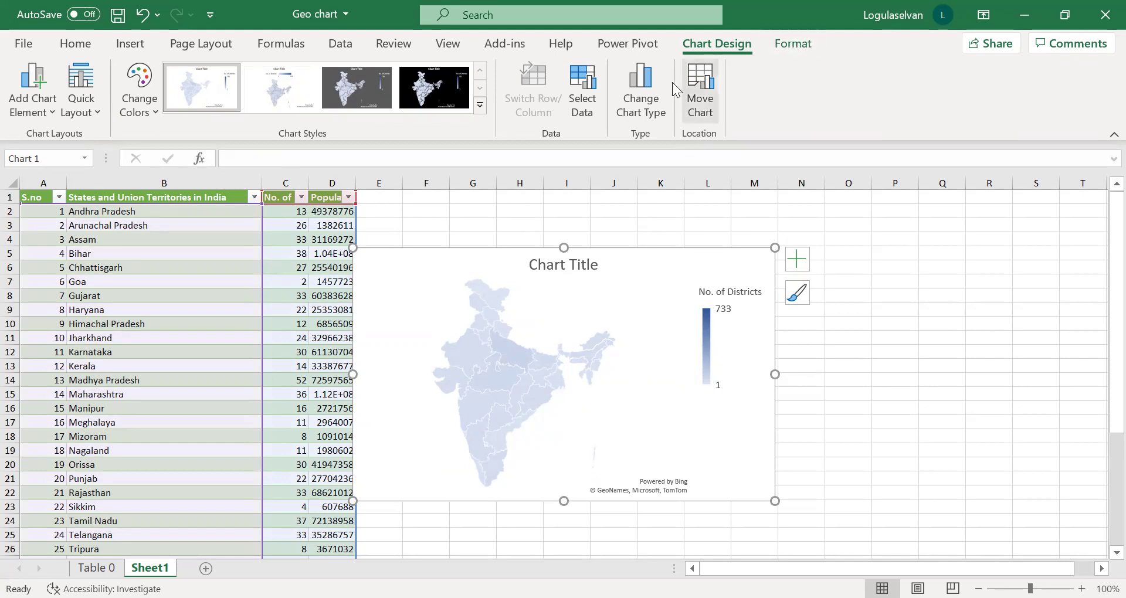
{"action": "left_click", "coordinate": [591, 105]}
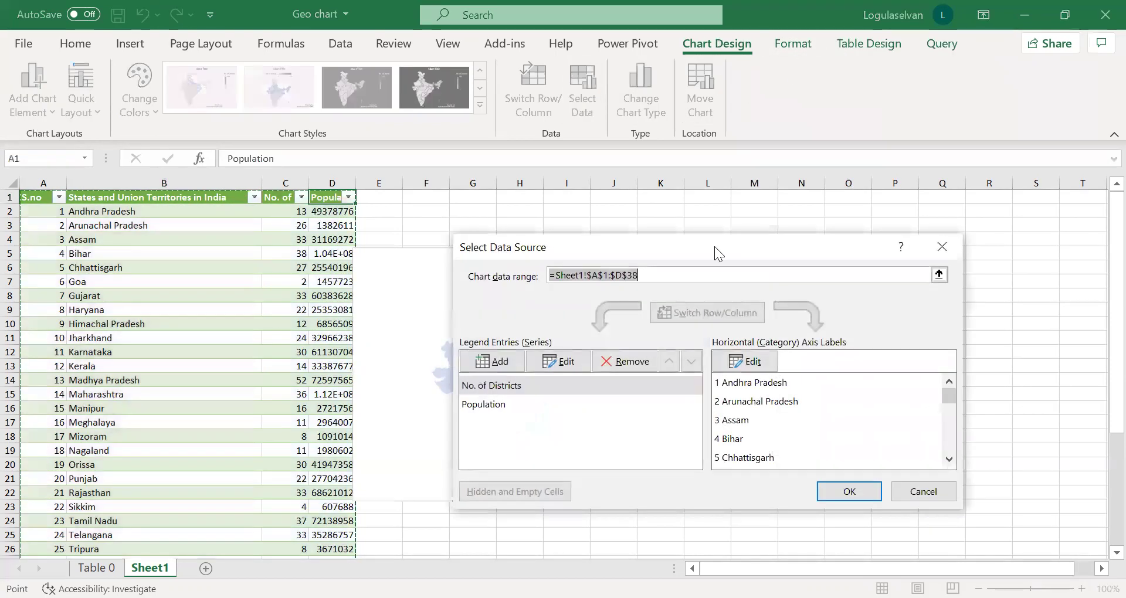
{"action": "key", "text": "BackSpace"}
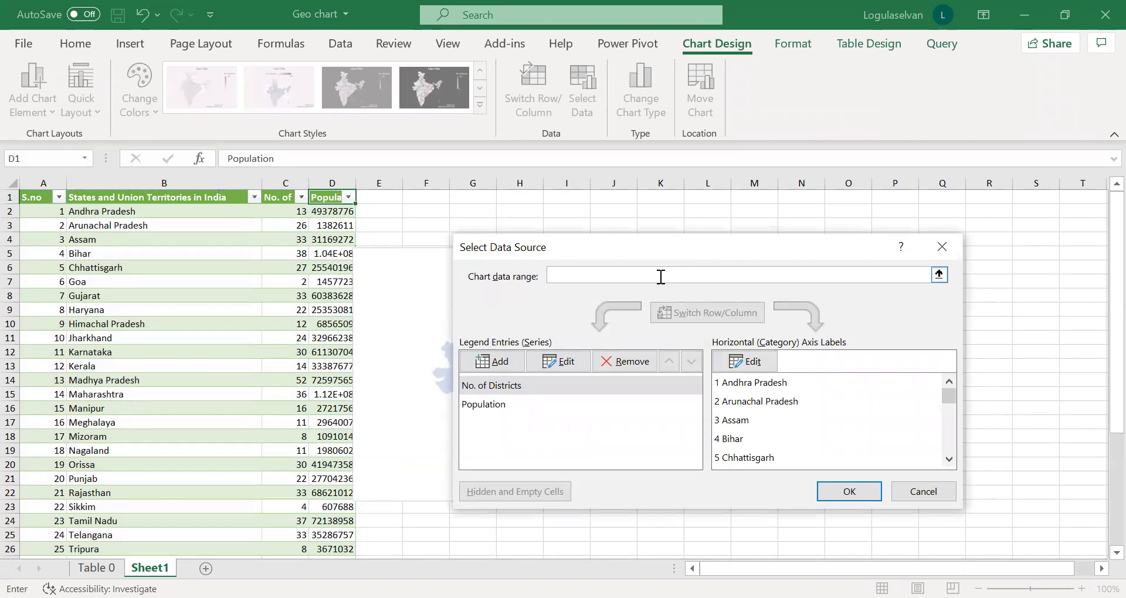
{"action": "left_click", "coordinate": [212, 201]}
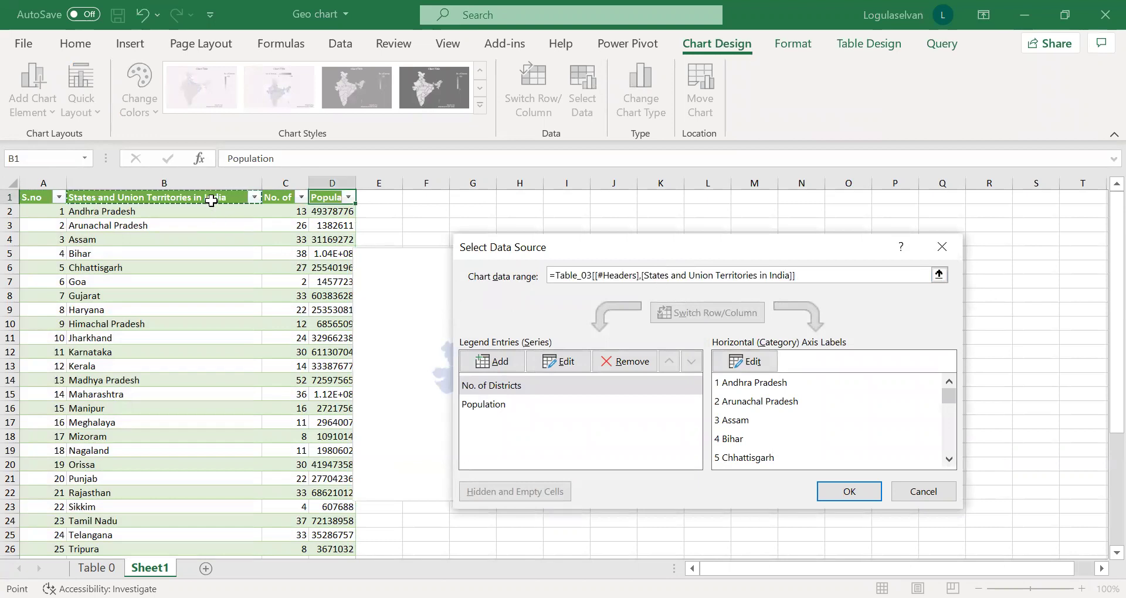
{"action": "key", "text": "ctrl+shift+Down"}
{"action": "key", "text": "shift+Up"}
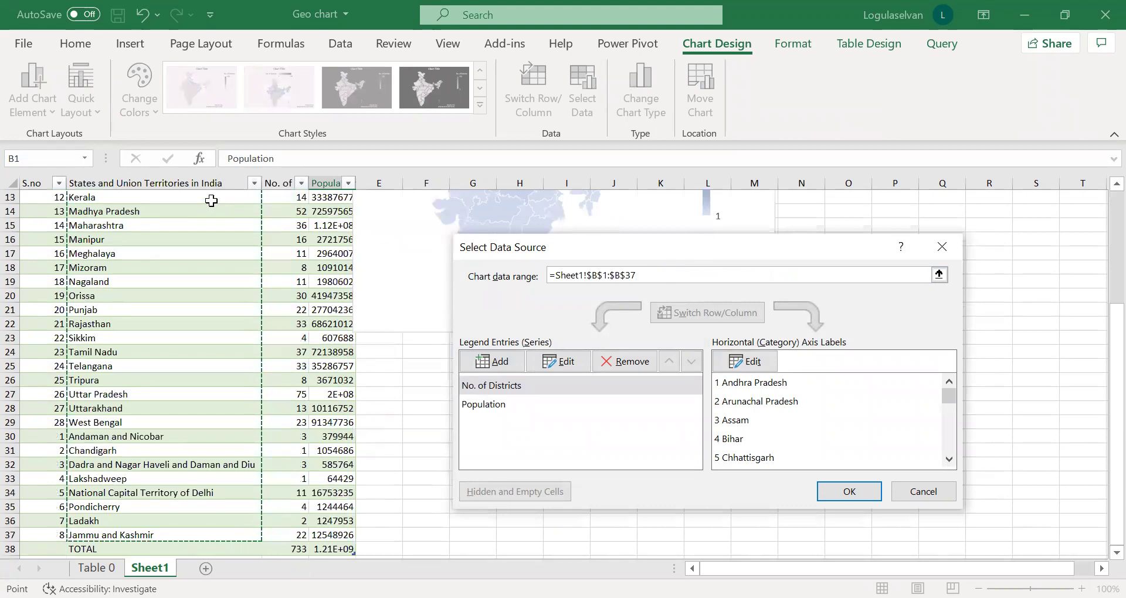
{"action": "type", "text": ","}
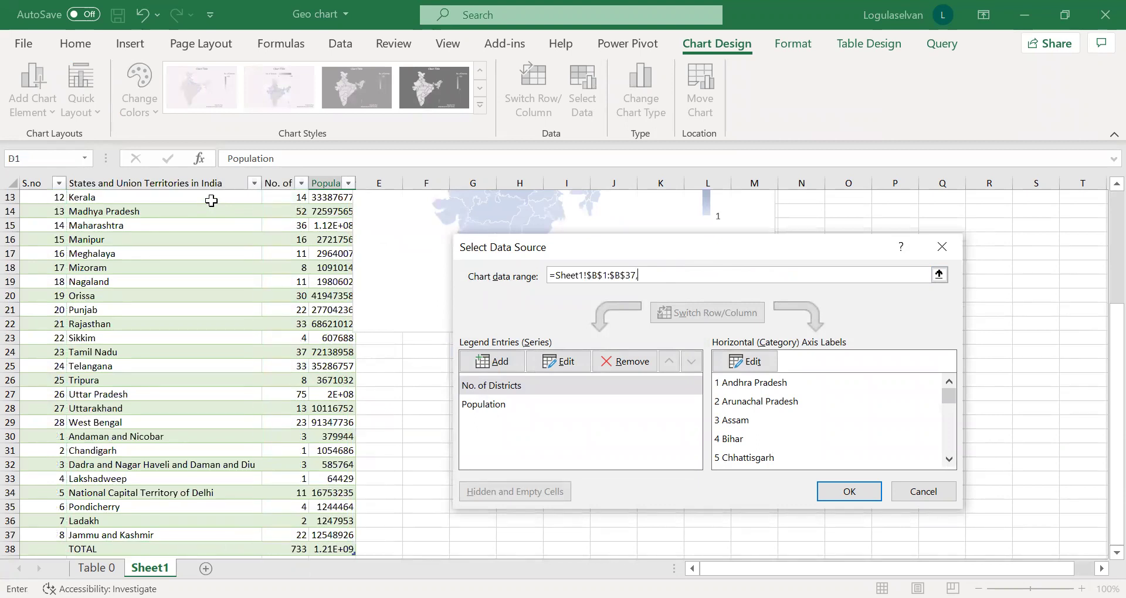
{"action": "left_click", "coordinate": [348, 253]}
{"action": "key", "text": "ctrl+Up"}
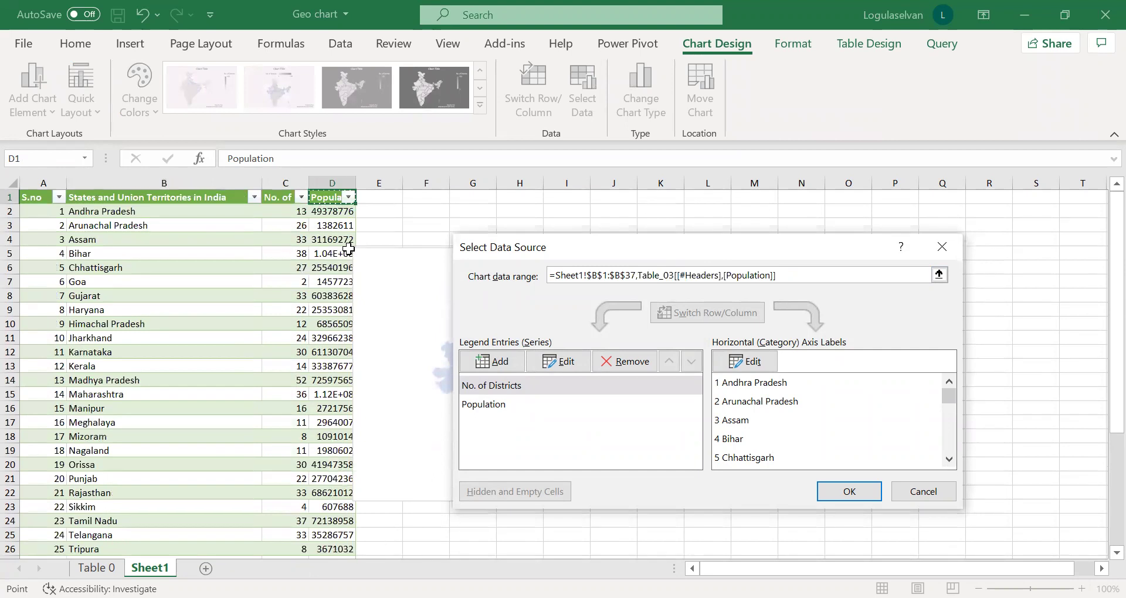
{"action": "key", "text": "ctrl+shift+Down"}
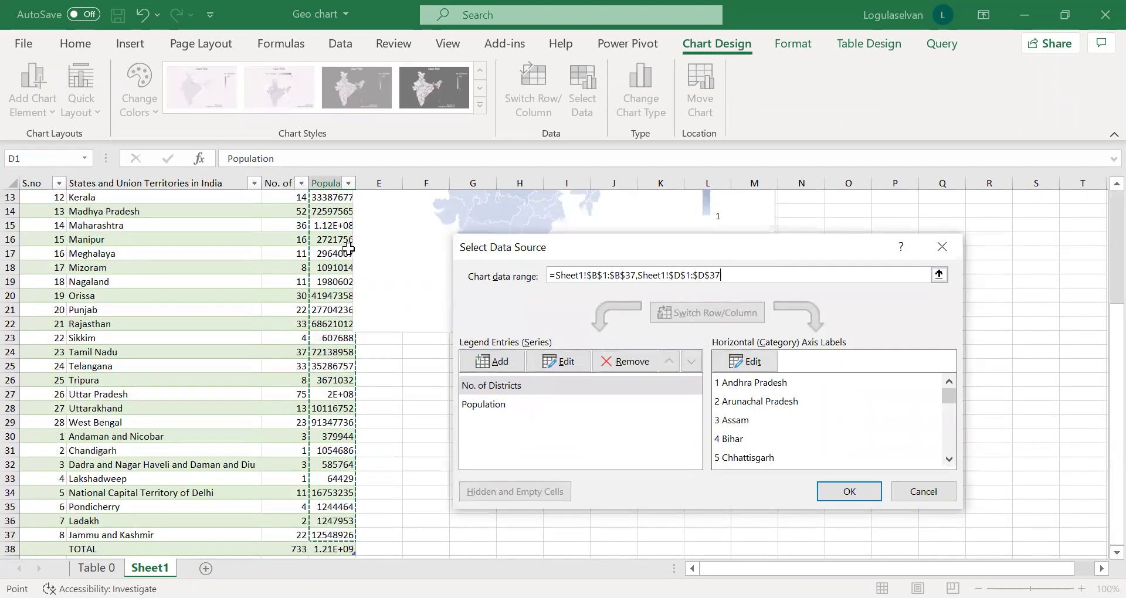
{"action": "left_click", "coordinate": [826, 499]}
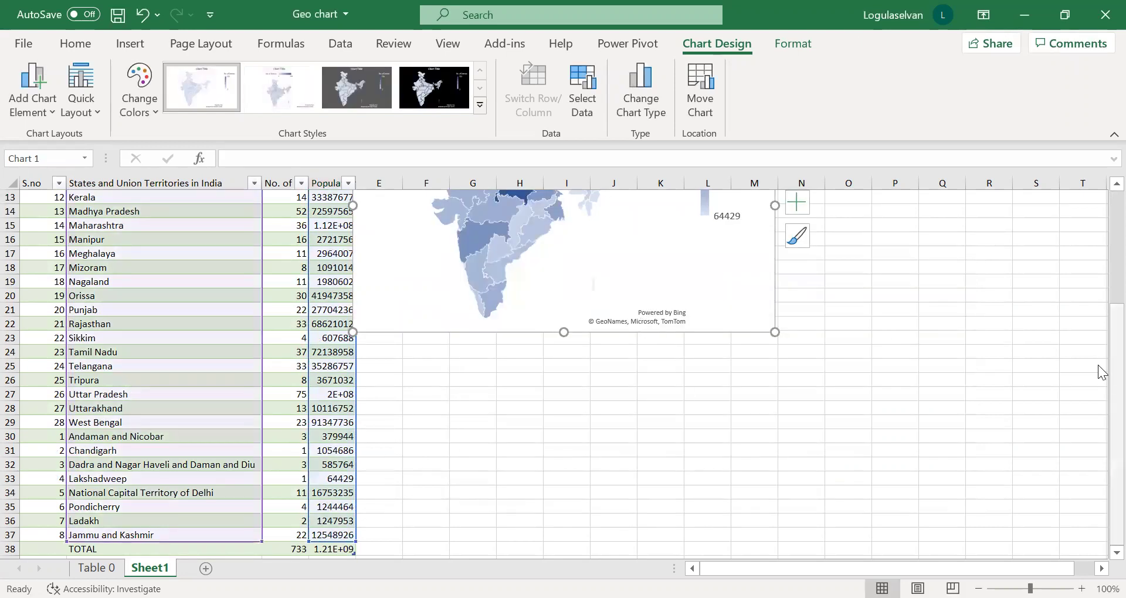
{"action": "scroll", "coordinate": [1101, 373], "scroll_direction": "up", "scroll_amount": 3}
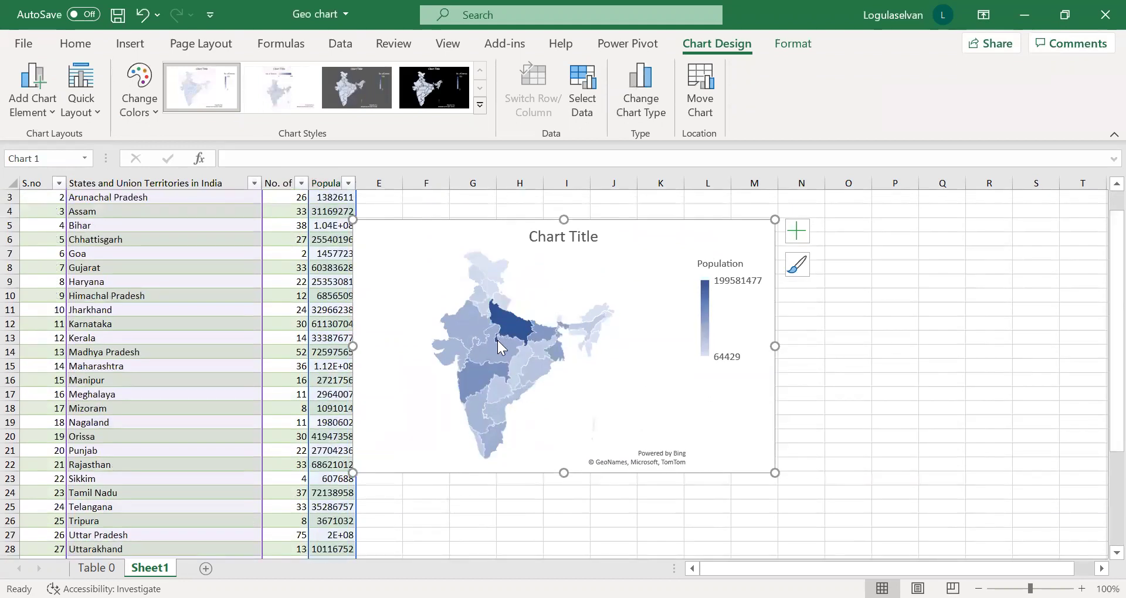
{"action": "mouse_move", "coordinate": [516, 319]}
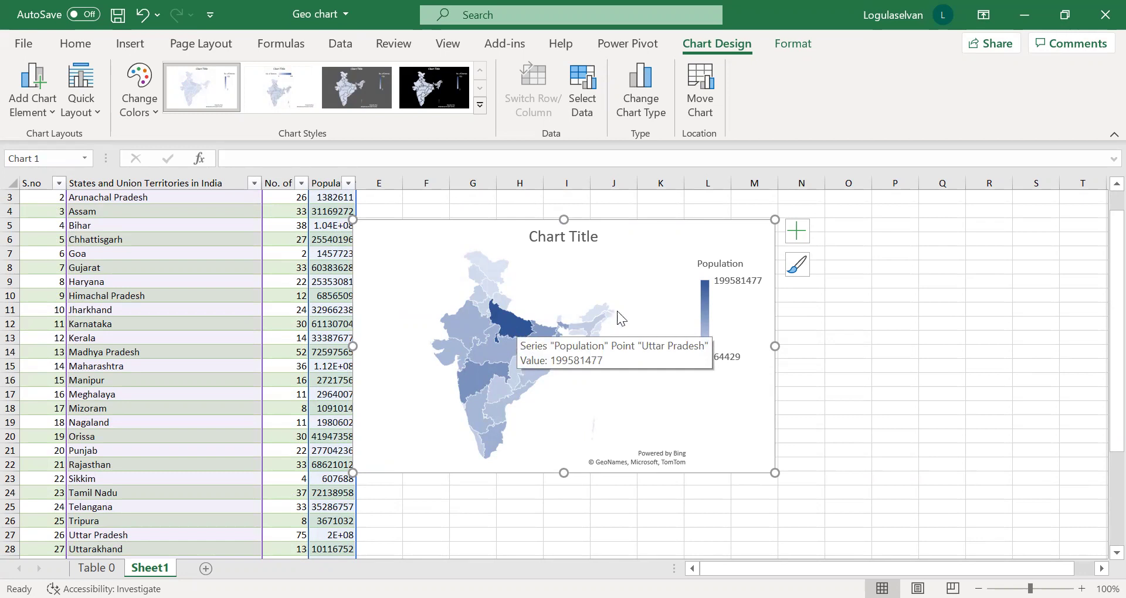
{"action": "left_click", "coordinate": [543, 317]}
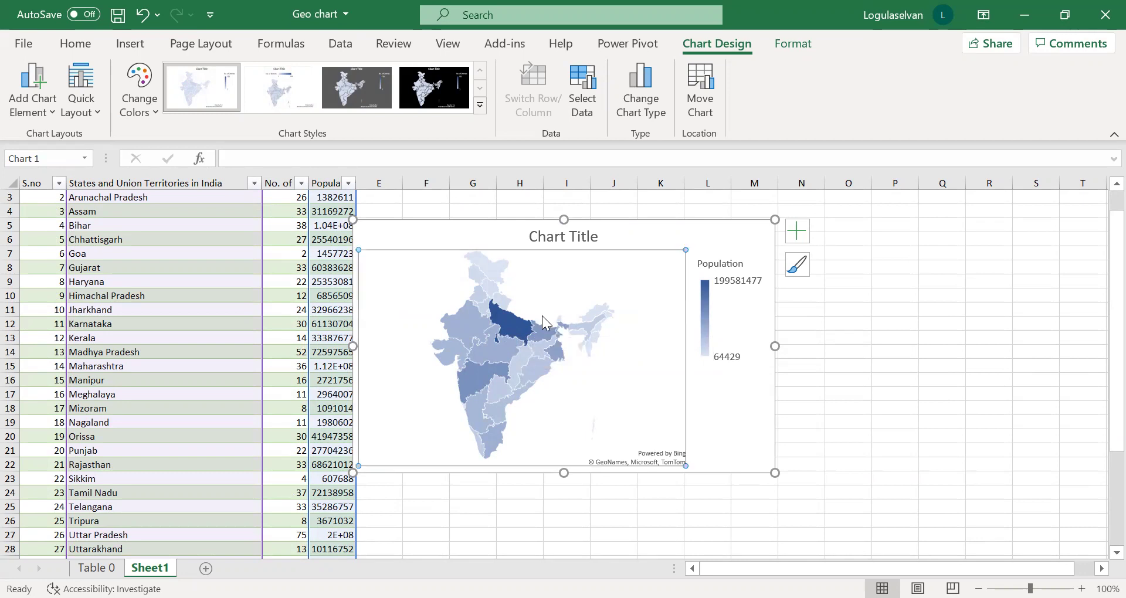
{"action": "right_click", "coordinate": [543, 317]}
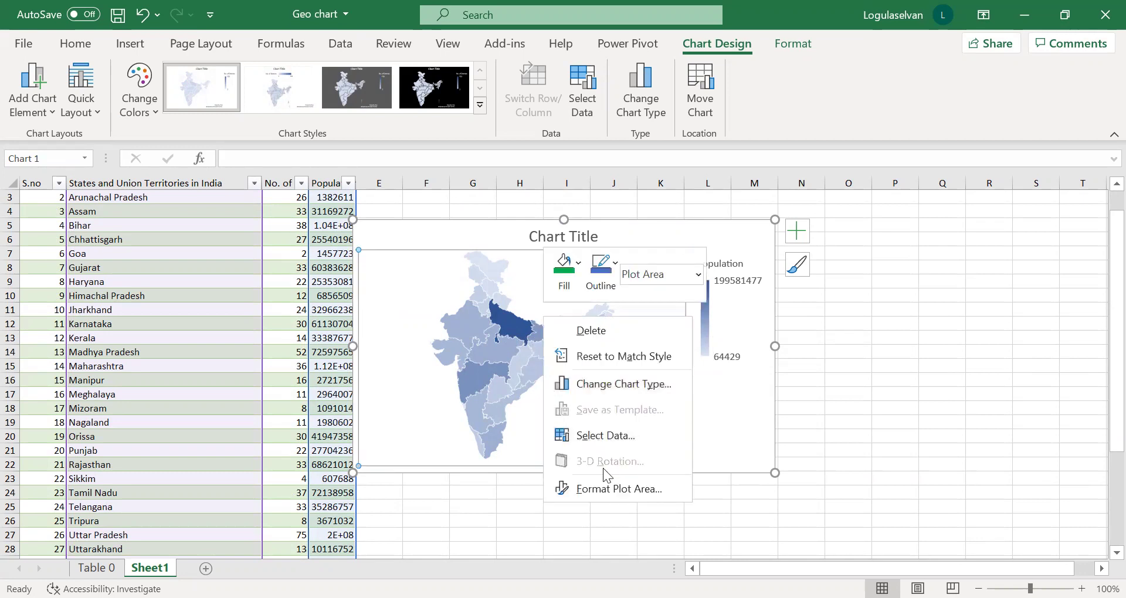
{"action": "left_click", "coordinate": [729, 458]}
{"action": "left_click", "coordinate": [638, 367]}
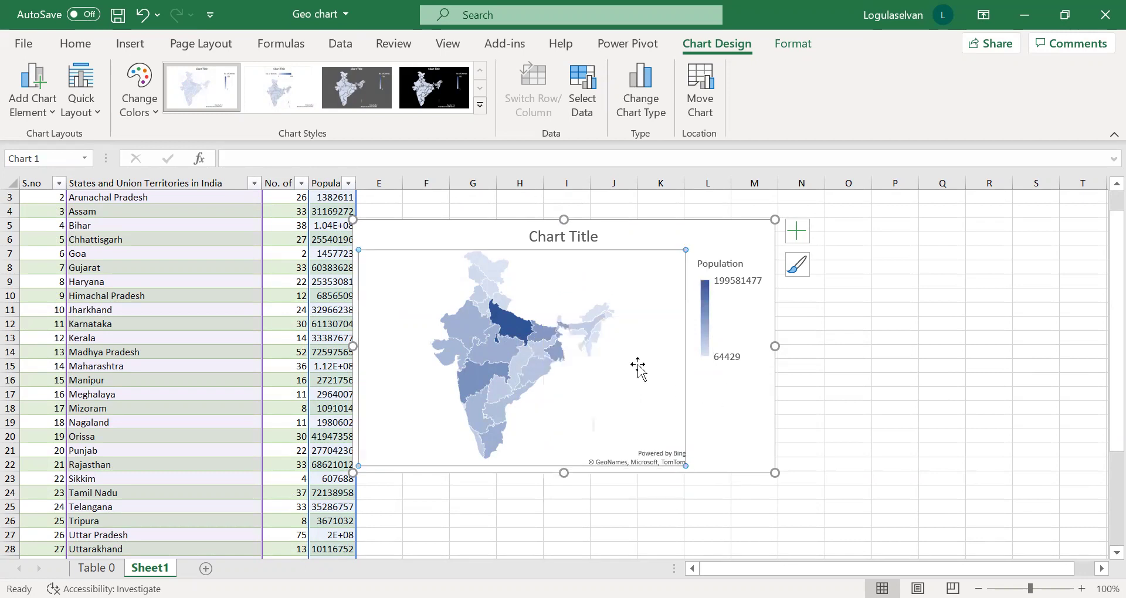
{"action": "right_click", "coordinate": [638, 365]}
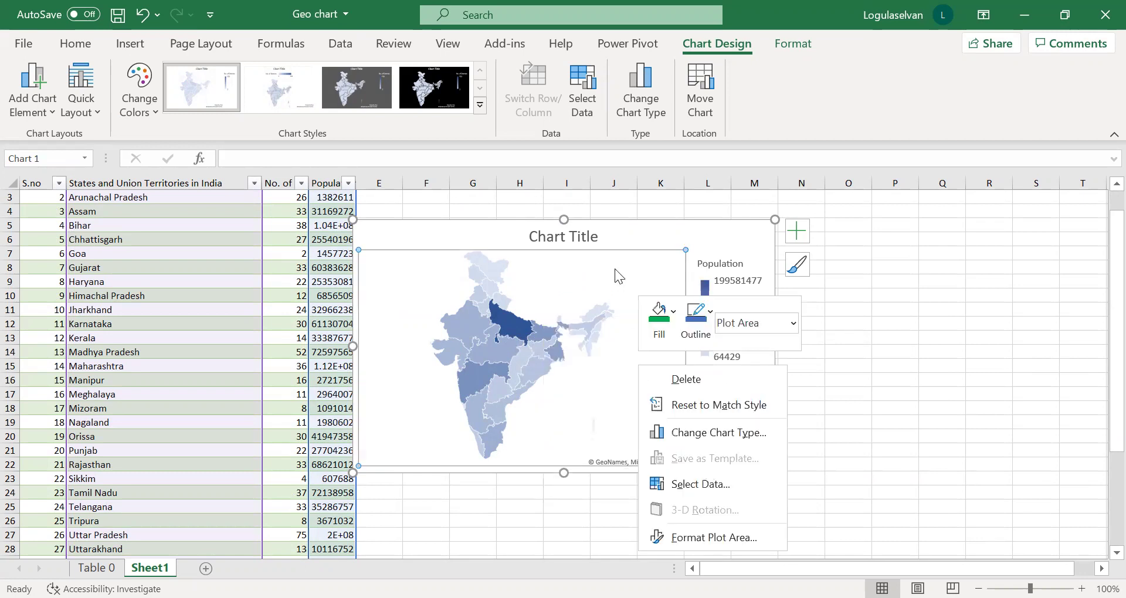
{"action": "key", "text": "Escape"}
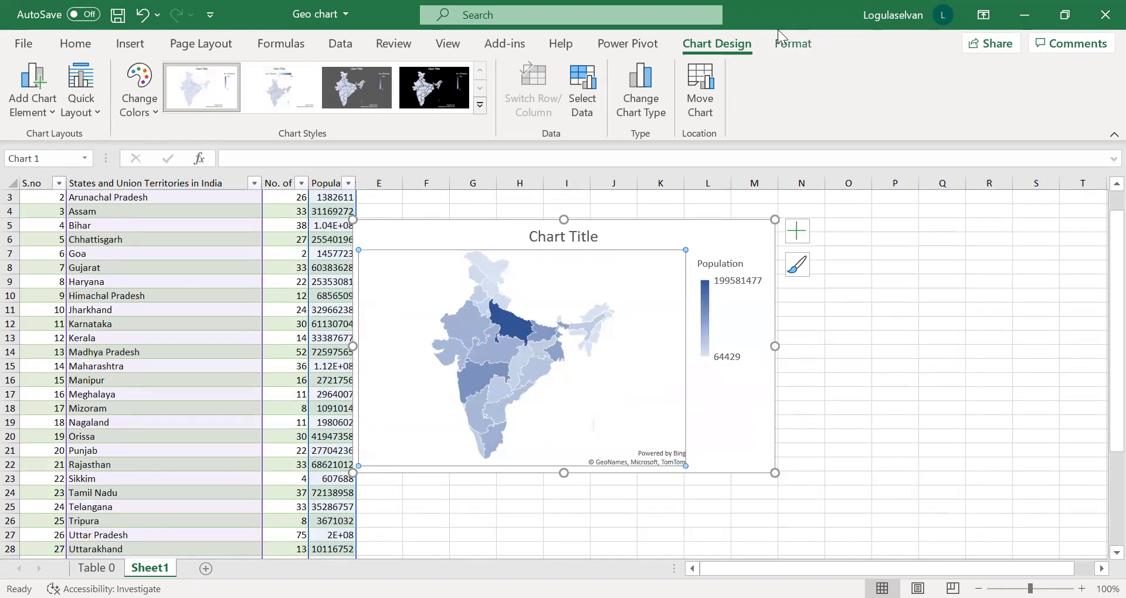
{"action": "key", "text": "Escape"}
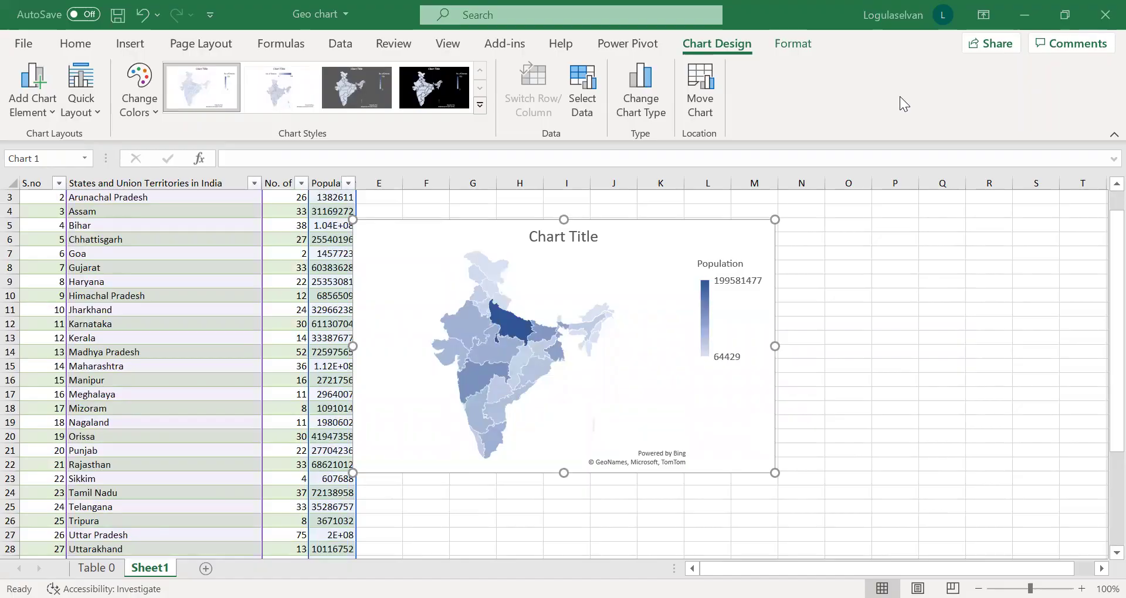
Format the Population data series of the India map chart with the Diverging (3-color) series color.
{"action": "right_click", "coordinate": [536, 370]}
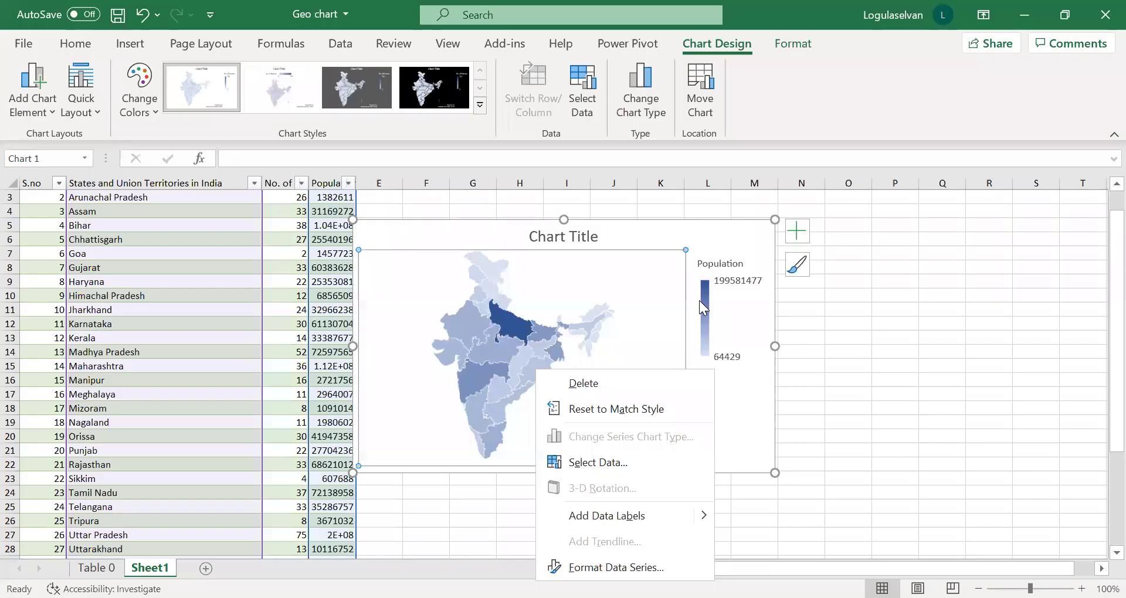
{"action": "right_click", "coordinate": [578, 404]}
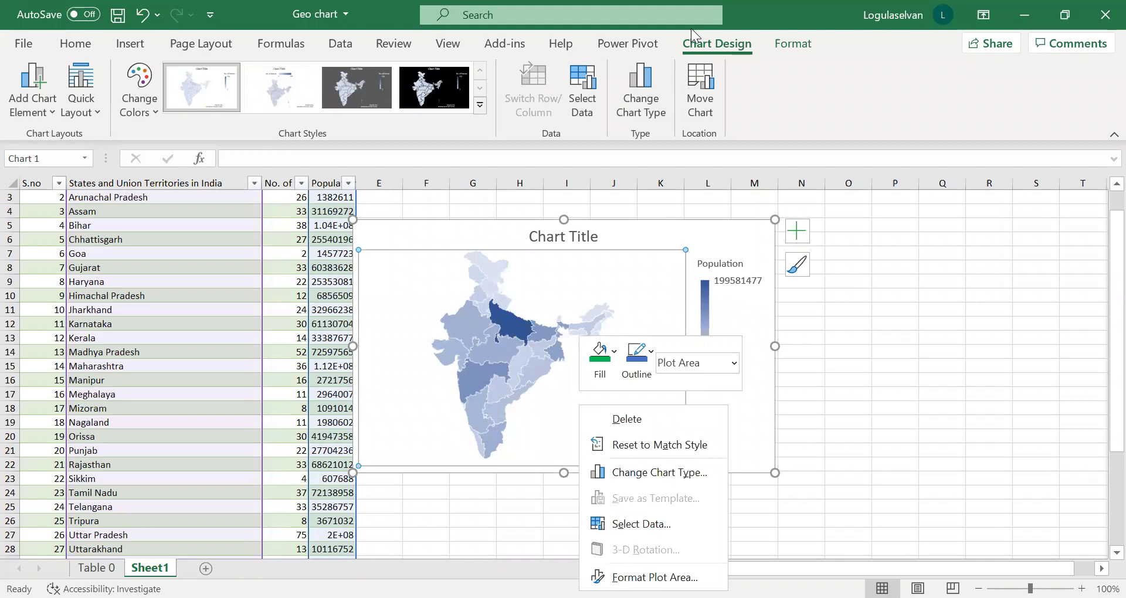
{"action": "right_click", "coordinate": [536, 436]}
{"action": "left_click", "coordinate": [653, 454]}
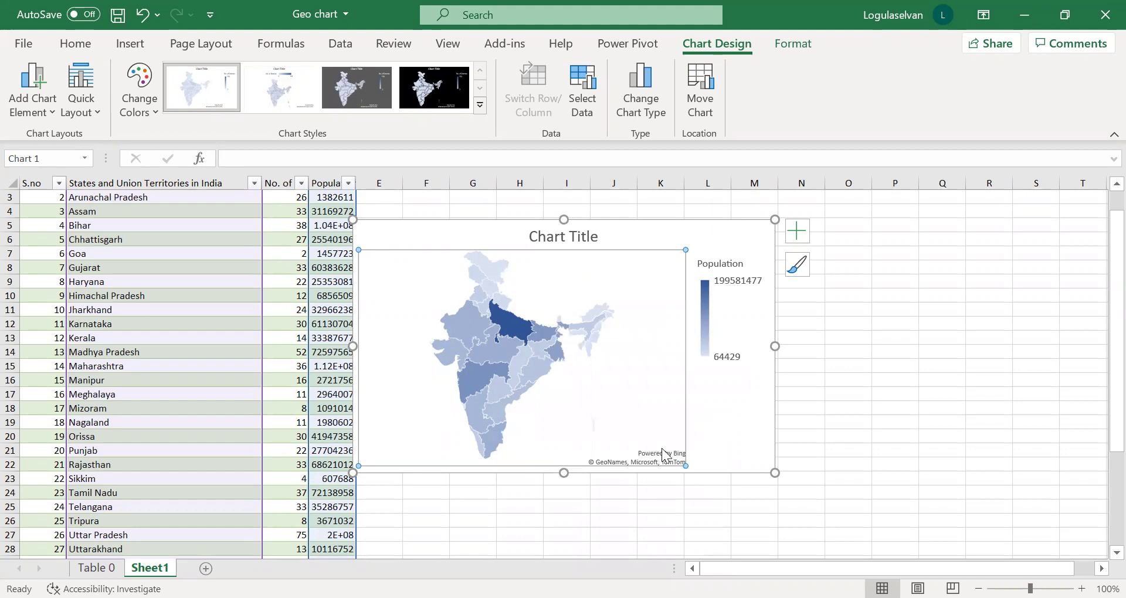
{"action": "right_click", "coordinate": [662, 453]}
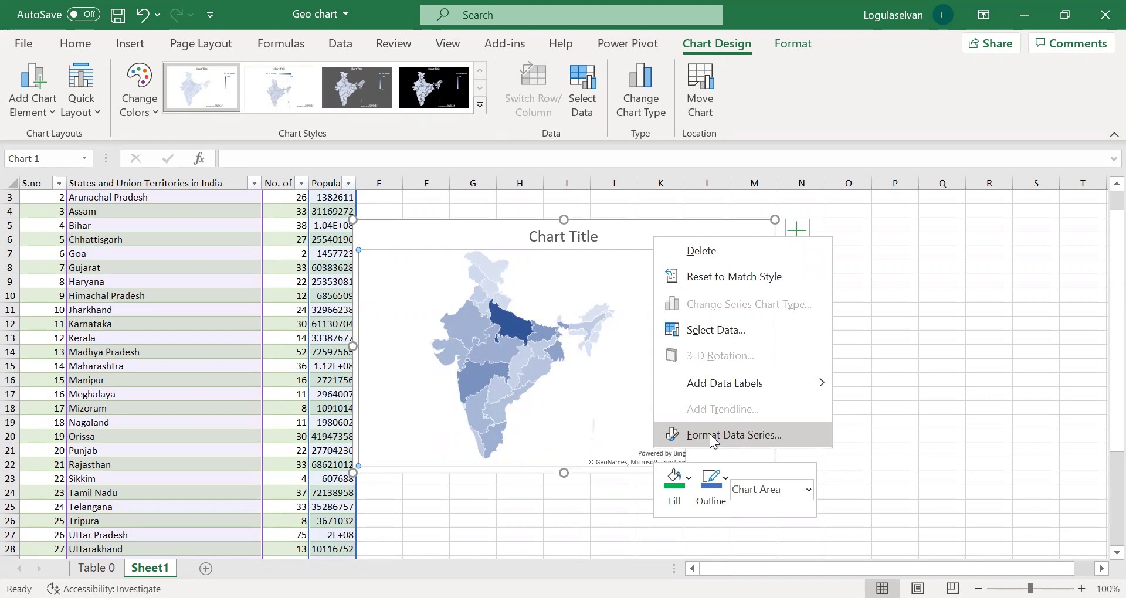
{"action": "left_click", "coordinate": [710, 435]}
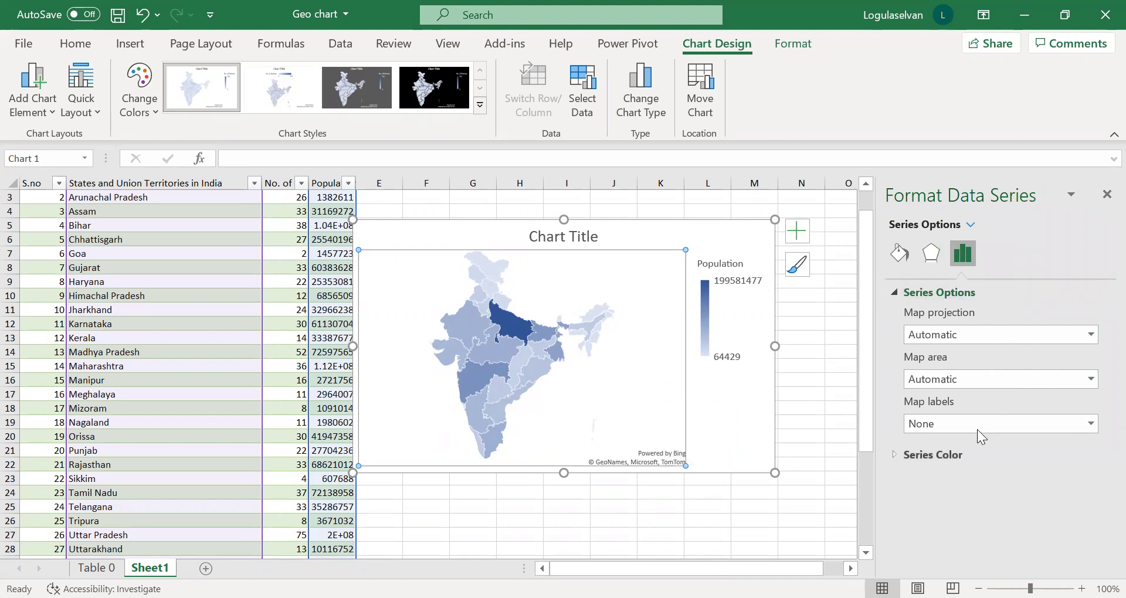
{"action": "left_click", "coordinate": [893, 456]}
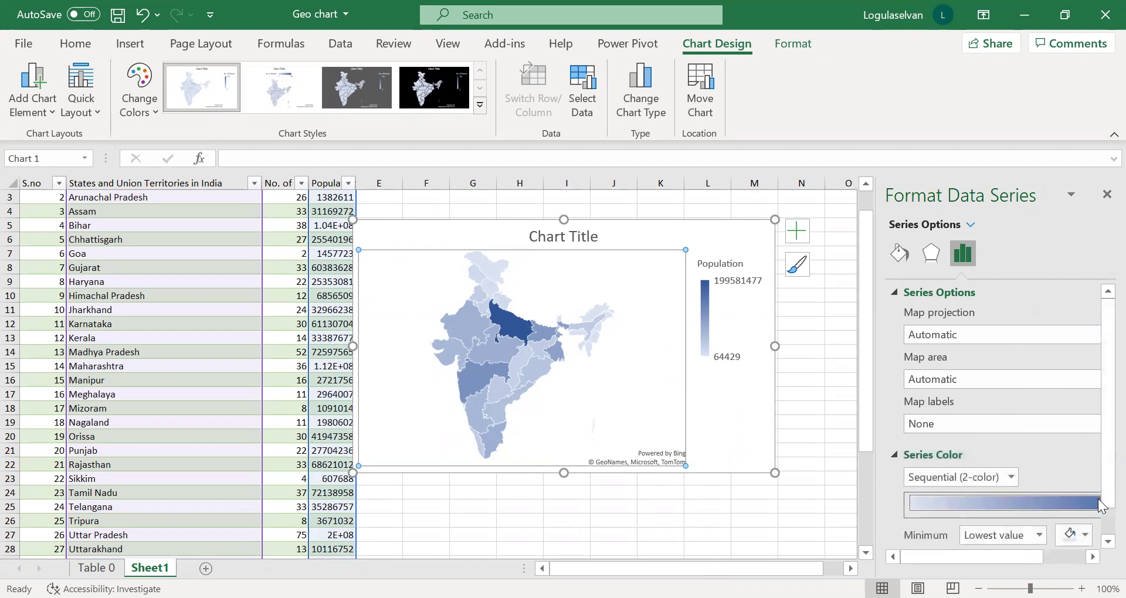
{"action": "left_click", "coordinate": [1106, 540]}
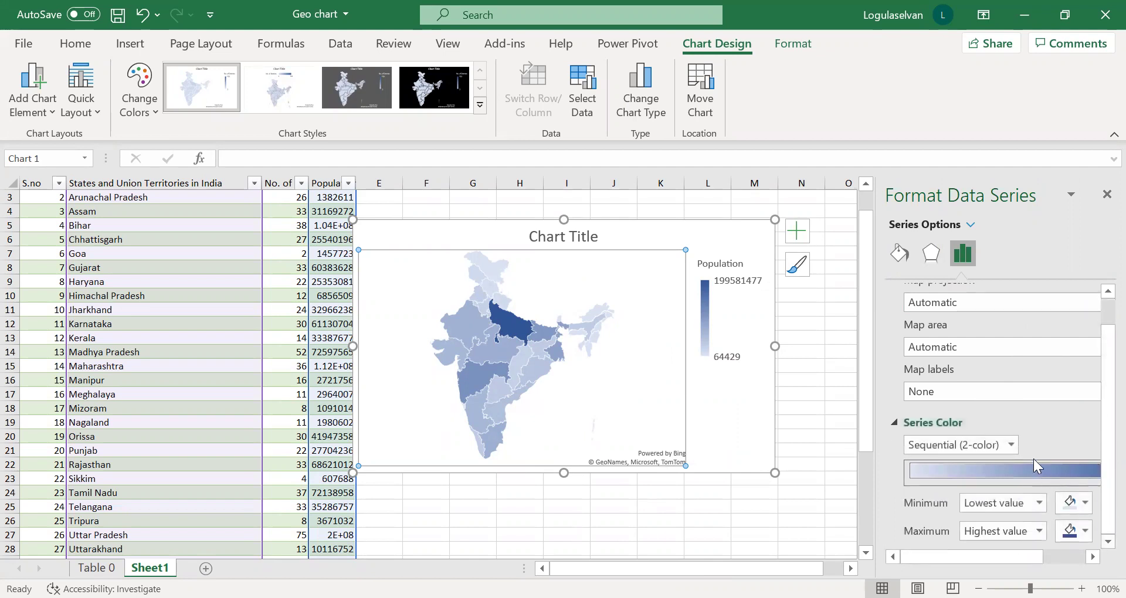
{"action": "left_click", "coordinate": [1014, 444]}
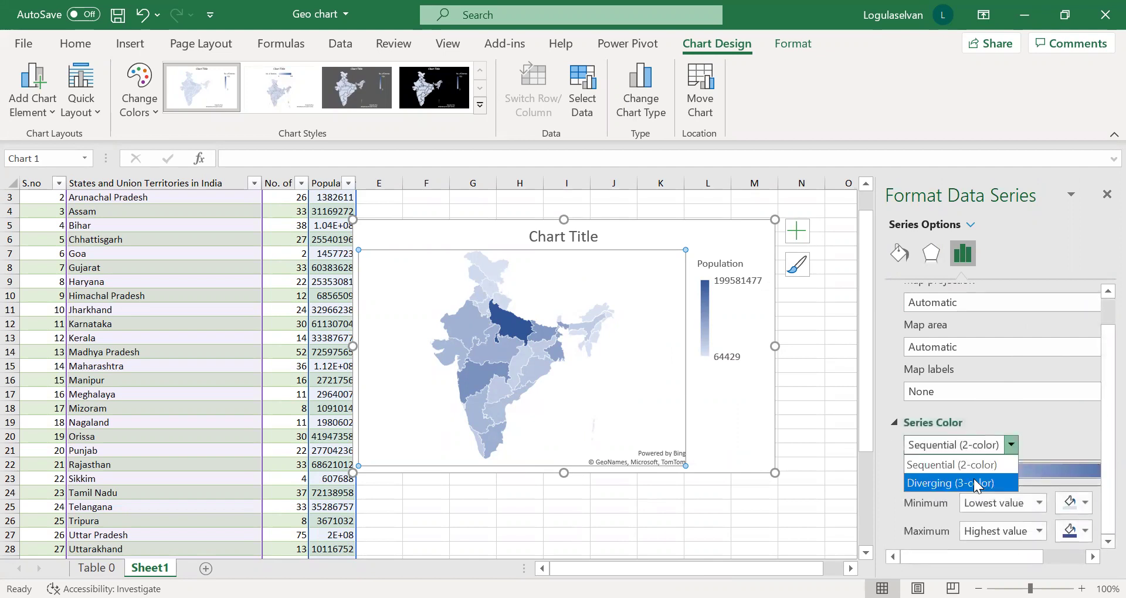
{"action": "left_click", "coordinate": [974, 478]}
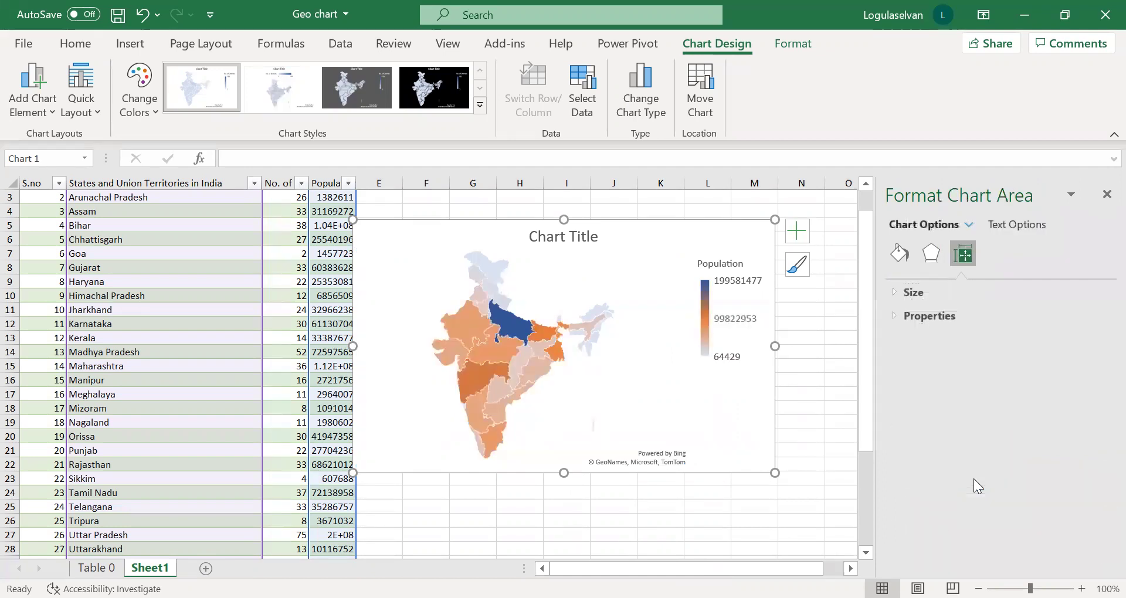
Examine the legend's color scale and the population values of individual states such as Uttar Pradesh, Maharashtra and West Bengal on the map.
{"action": "left_click", "coordinate": [705, 280]}
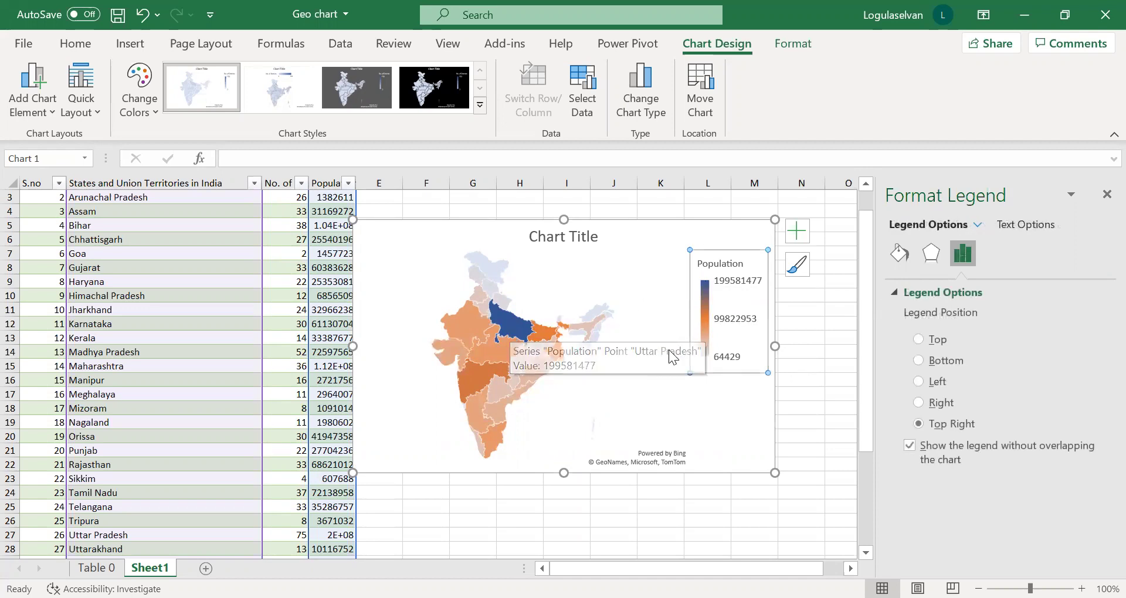
{"action": "left_click", "coordinate": [711, 363]}
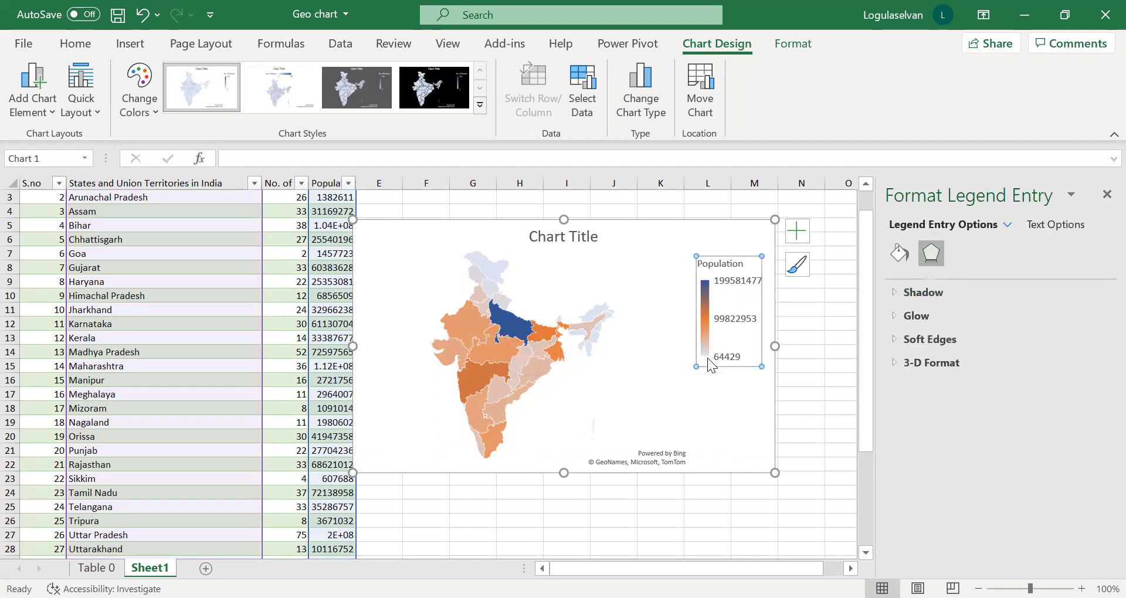
{"action": "mouse_move", "coordinate": [522, 368]}
{"action": "mouse_move", "coordinate": [478, 384]}
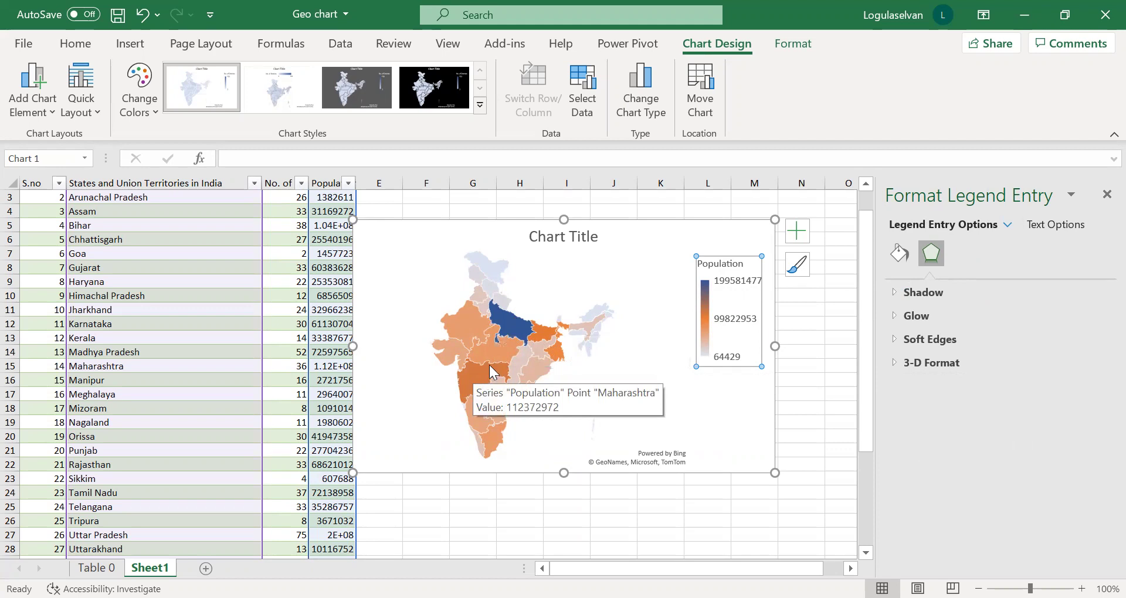
{"action": "mouse_move", "coordinate": [559, 356]}
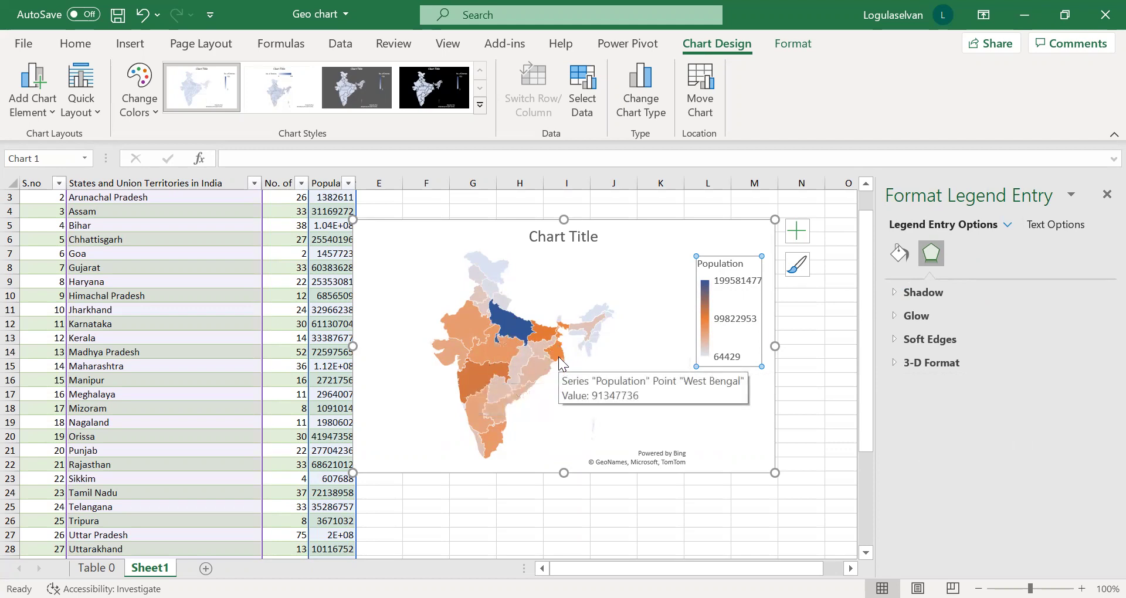
{"action": "mouse_move", "coordinate": [499, 442]}
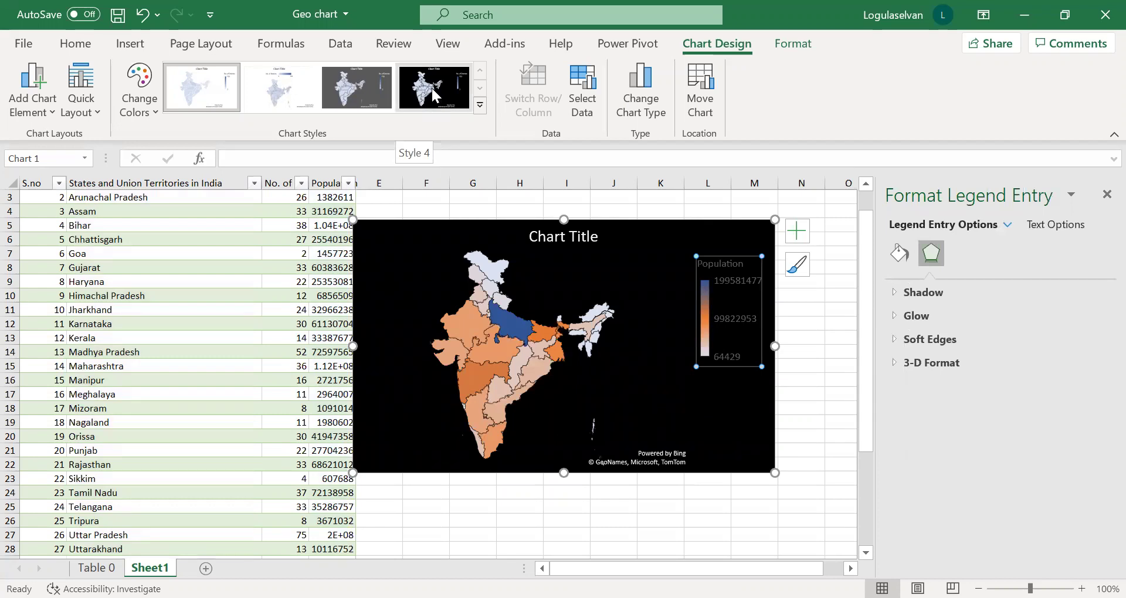
Try the black Style 4 and the dark gray chart style, and apply the white style with a horizontal legend above the map.
{"action": "left_click", "coordinate": [431, 86]}
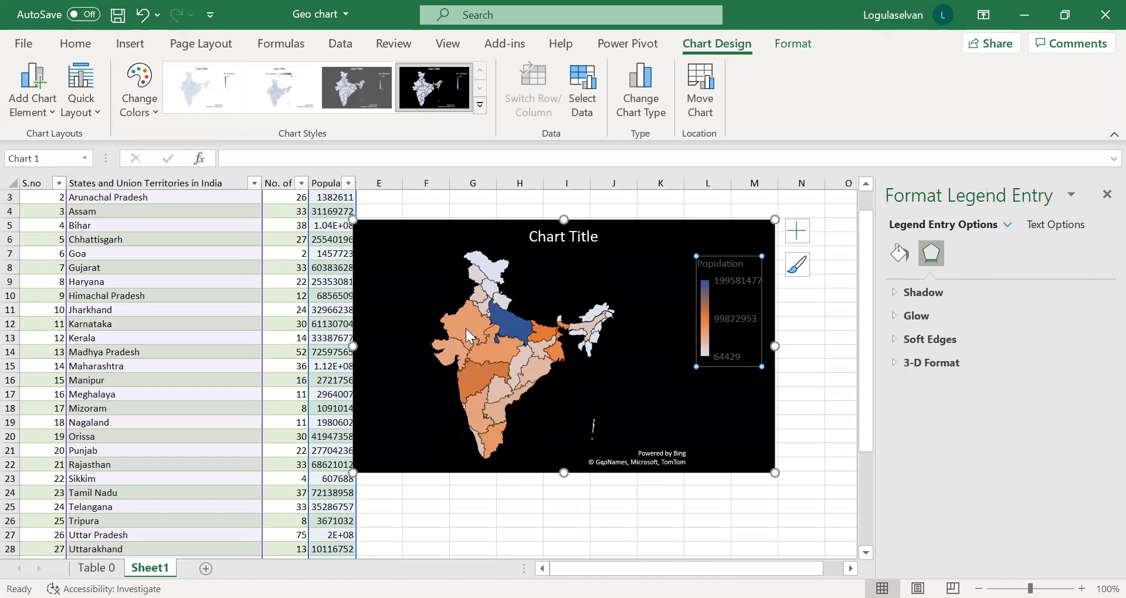
{"action": "left_click", "coordinate": [365, 92]}
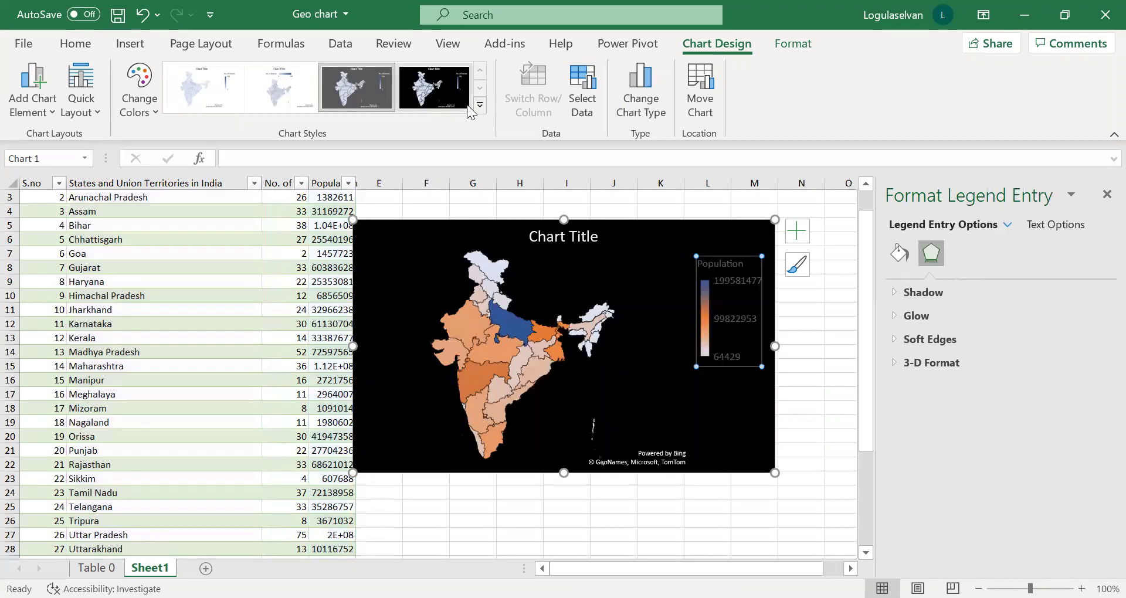
{"action": "left_click", "coordinate": [283, 92]}
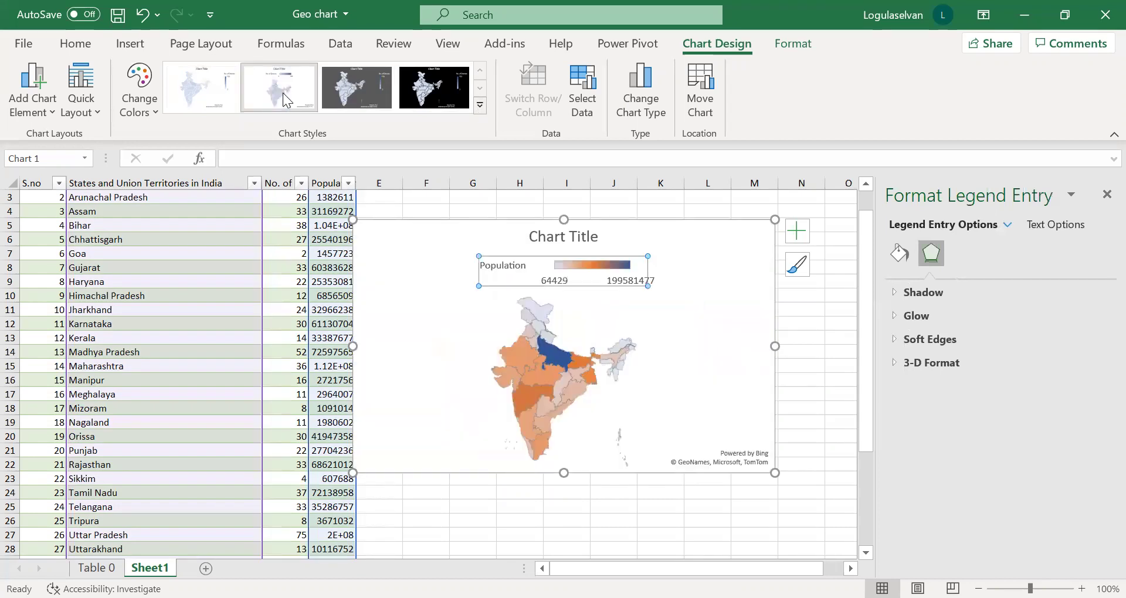